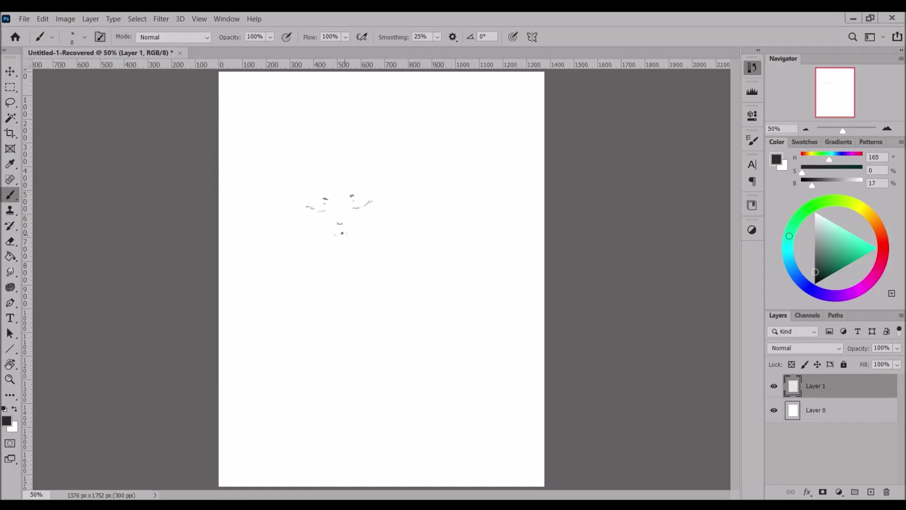
Rough-sketch the two tall bunny ears and fringe strokes between them.
{"action": "mouse_move", "coordinate": [391, 98]}
{"action": "left_mouse_down"}
{"action": "mouse_move", "coordinate": [363, 174]}
{"action": "mouse_move", "coordinate": [377, 151]}
{"action": "mouse_move", "coordinate": [391, 173]}
{"action": "mouse_move", "coordinate": [380, 179]}
{"action": "left_mouse_up"}
{"action": "mouse_move", "coordinate": [286, 100]}
{"action": "left_mouse_down"}
{"action": "mouse_move", "coordinate": [318, 170]}
{"action": "mouse_move", "coordinate": [282, 184]}
{"action": "left_mouse_up"}
{"action": "mouse_move", "coordinate": [287, 102]}
{"action": "left_mouse_down"}
{"action": "mouse_move", "coordinate": [298, 176]}
{"action": "mouse_move", "coordinate": [311, 187]}
{"action": "left_mouse_up"}
{"action": "left_click_drag", "start_coordinate": [340, 165], "coordinate": [326, 184]}
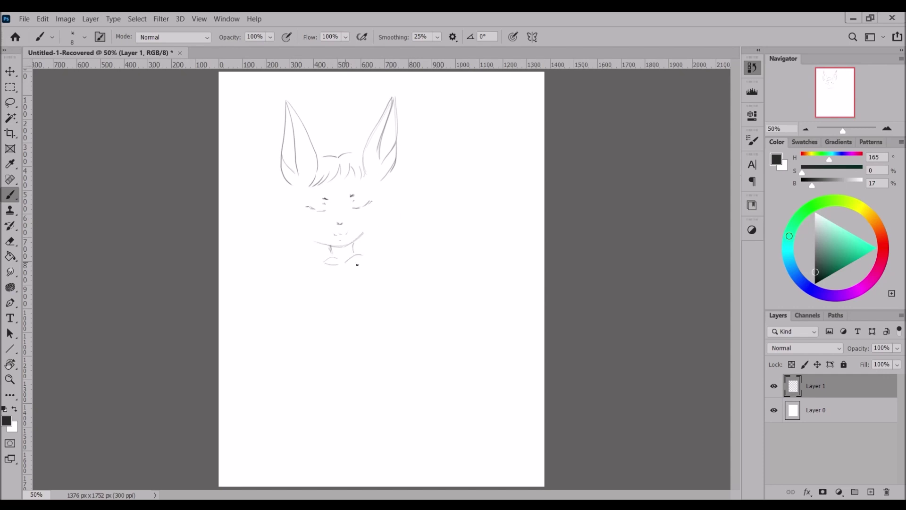
Sketch the bowl under the chin with the hands, arms and torso lines holding it.
{"action": "mouse_move", "coordinate": [317, 279]}
{"action": "left_mouse_down"}
{"action": "mouse_move", "coordinate": [376, 270]}
{"action": "mouse_move", "coordinate": [295, 291]}
{"action": "mouse_move", "coordinate": [311, 298]}
{"action": "left_mouse_up"}
{"action": "mouse_move", "coordinate": [311, 293]}
{"action": "left_mouse_down"}
{"action": "mouse_move", "coordinate": [326, 292]}
{"action": "mouse_move", "coordinate": [297, 324]}
{"action": "left_mouse_up"}
{"action": "left_click_drag", "start_coordinate": [293, 287], "coordinate": [286, 329]}
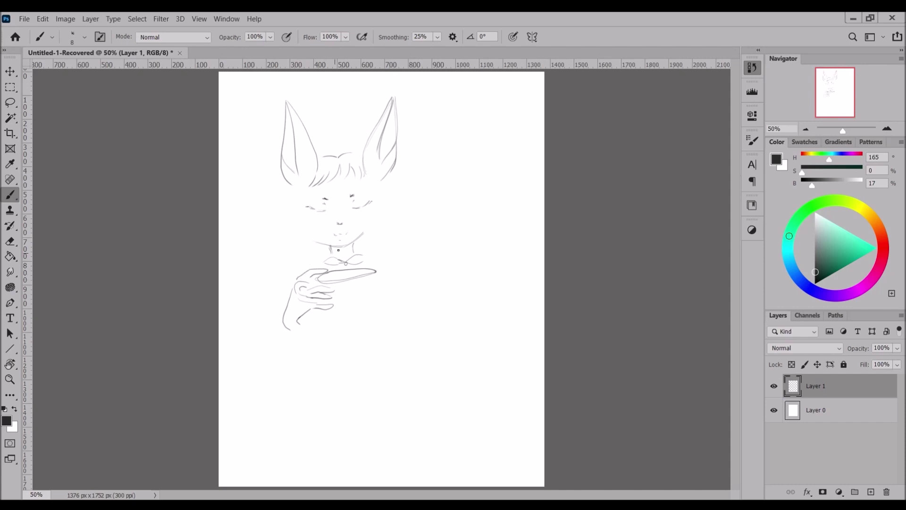
{"action": "left_click_drag", "start_coordinate": [376, 273], "coordinate": [364, 303]}
{"action": "left_click_drag", "start_coordinate": [357, 307], "coordinate": [332, 308]}
{"action": "mouse_move", "coordinate": [285, 331]}
{"action": "left_mouse_down"}
{"action": "mouse_move", "coordinate": [349, 374]}
{"action": "mouse_move", "coordinate": [356, 346]}
{"action": "left_mouse_up"}
{"action": "mouse_move", "coordinate": [394, 299]}
{"action": "left_mouse_down"}
{"action": "mouse_move", "coordinate": [370, 373]}
{"action": "mouse_move", "coordinate": [359, 350]}
{"action": "left_mouse_up"}
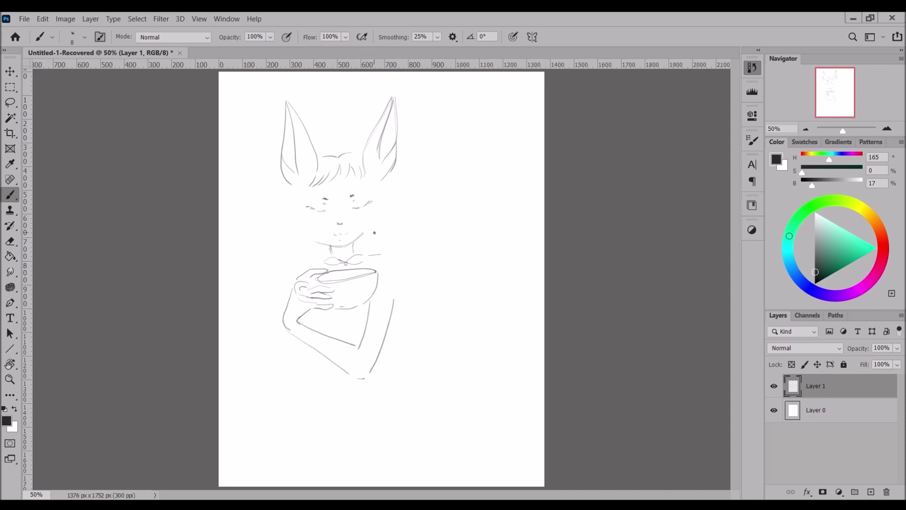
Sketch long hair down both sides of the face and the second forearm and hand.
{"action": "mouse_move", "coordinate": [379, 186]}
{"action": "left_mouse_down"}
{"action": "mouse_move", "coordinate": [403, 316]}
{"action": "mouse_move", "coordinate": [428, 338]}
{"action": "left_mouse_up"}
{"action": "mouse_move", "coordinate": [299, 196]}
{"action": "left_mouse_down"}
{"action": "mouse_move", "coordinate": [312, 263]}
{"action": "mouse_move", "coordinate": [273, 305]}
{"action": "left_mouse_up"}
{"action": "left_click_drag", "start_coordinate": [294, 336], "coordinate": [308, 356]}
{"action": "mouse_move", "coordinate": [385, 334]}
{"action": "left_mouse_down"}
{"action": "mouse_move", "coordinate": [399, 331]}
{"action": "mouse_move", "coordinate": [390, 346]}
{"action": "left_mouse_up"}
{"action": "left_click_drag", "start_coordinate": [398, 342], "coordinate": [406, 362]}
{"action": "left_click_drag", "start_coordinate": [409, 335], "coordinate": [415, 377]}
Sketch the skirt outline, shade the ear tips, darken the jaw, and add a new layer.
{"action": "left_click_drag", "start_coordinate": [308, 362], "coordinate": [254, 442]}
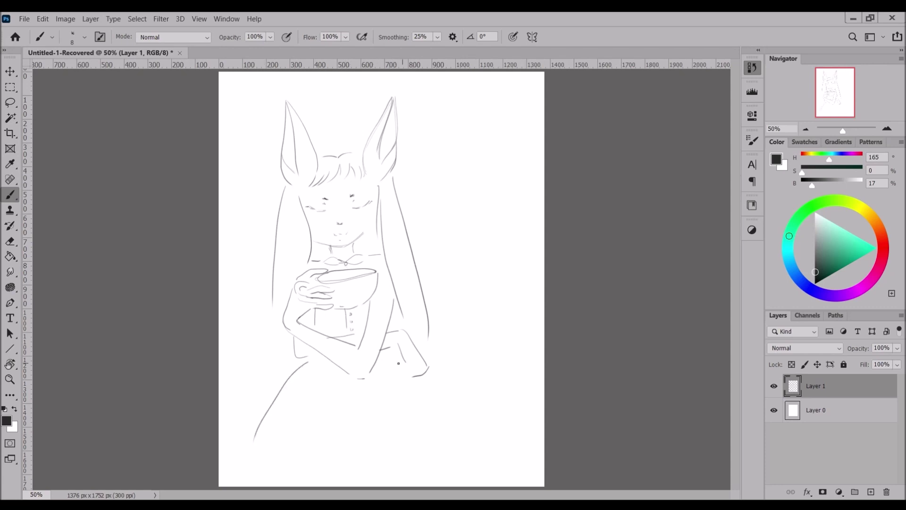
{"action": "left_click_drag", "start_coordinate": [386, 352], "coordinate": [445, 445]}
{"action": "left_click_drag", "start_coordinate": [344, 376], "coordinate": [349, 452]}
{"action": "left_click_drag", "start_coordinate": [273, 285], "coordinate": [270, 371]}
{"action": "left_click_drag", "start_coordinate": [289, 105], "coordinate": [298, 127]}
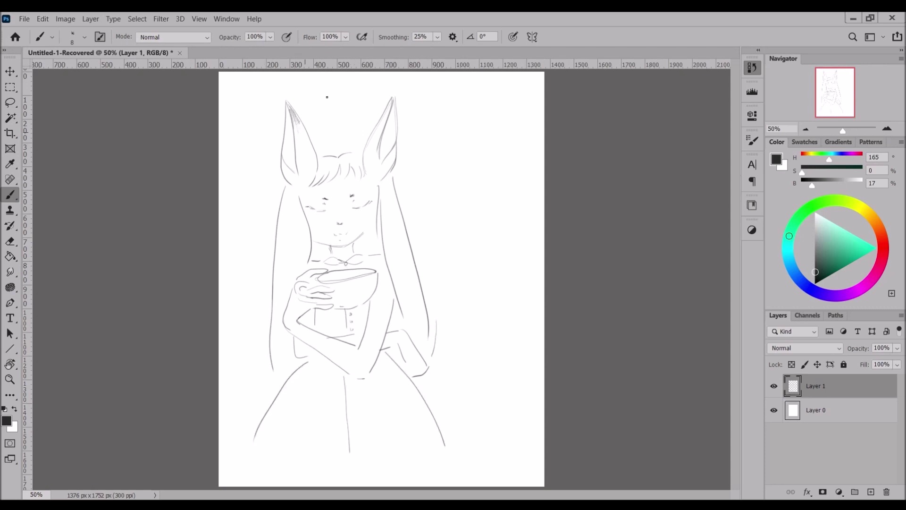
{"action": "left_click_drag", "start_coordinate": [393, 101], "coordinate": [382, 123]}
{"action": "mouse_move", "coordinate": [350, 244]}
{"action": "left_mouse_down"}
{"action": "mouse_move", "coordinate": [378, 193]}
{"action": "mouse_move", "coordinate": [375, 219]}
{"action": "left_mouse_up"}
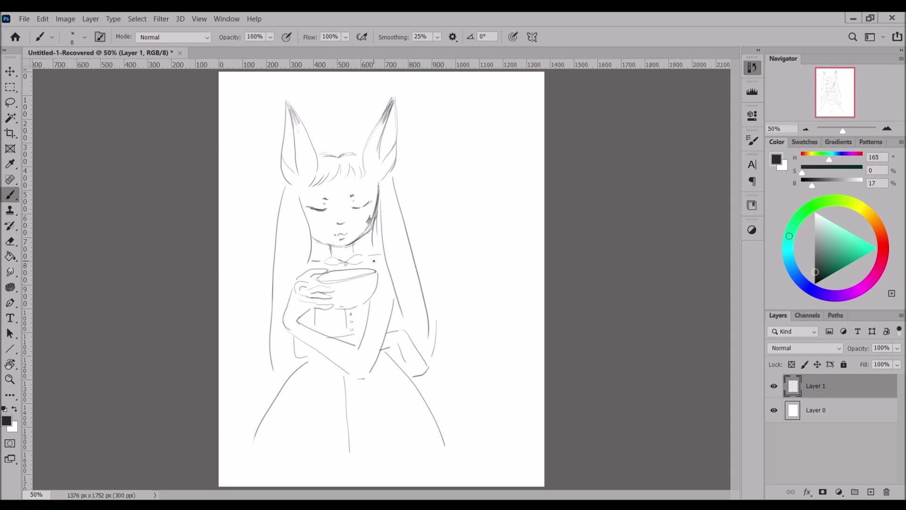
{"action": "key", "text": "Tab"}
{"action": "key", "text": "Tab"}
Fade the sketch layer to 57% opacity and ink both bunny ears on Layer 2.
{"action": "left_click", "coordinate": [881, 348]}
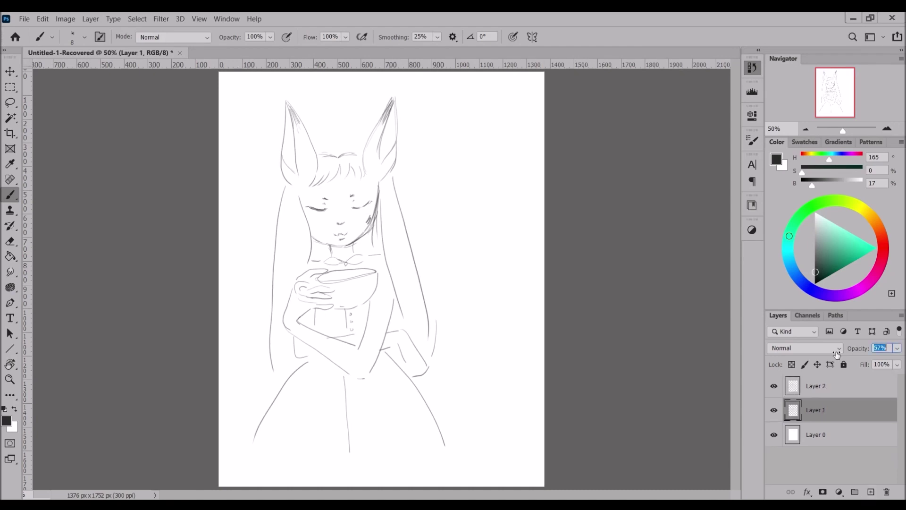
{"action": "left_click", "coordinate": [816, 385]}
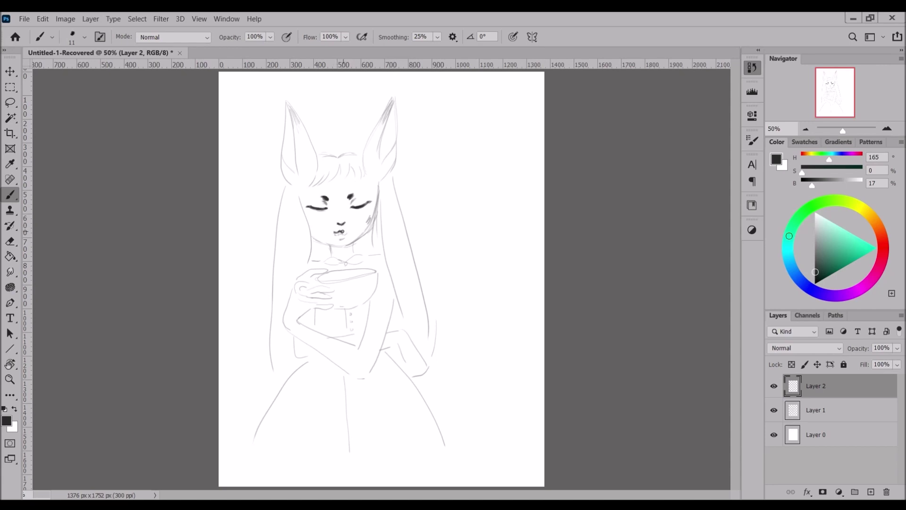
{"action": "mouse_move", "coordinate": [360, 172]}
{"action": "left_mouse_down"}
{"action": "mouse_move", "coordinate": [384, 103]}
{"action": "mouse_move", "coordinate": [368, 154]}
{"action": "left_mouse_up"}
{"action": "left_click_drag", "start_coordinate": [386, 104], "coordinate": [372, 174]}
{"action": "mouse_move", "coordinate": [373, 133]}
{"action": "left_mouse_down"}
{"action": "mouse_move", "coordinate": [368, 170]}
{"action": "mouse_move", "coordinate": [385, 105]}
{"action": "left_mouse_up"}
{"action": "left_click_drag", "start_coordinate": [386, 105], "coordinate": [379, 156]}
{"action": "left_click_drag", "start_coordinate": [290, 106], "coordinate": [318, 166]}
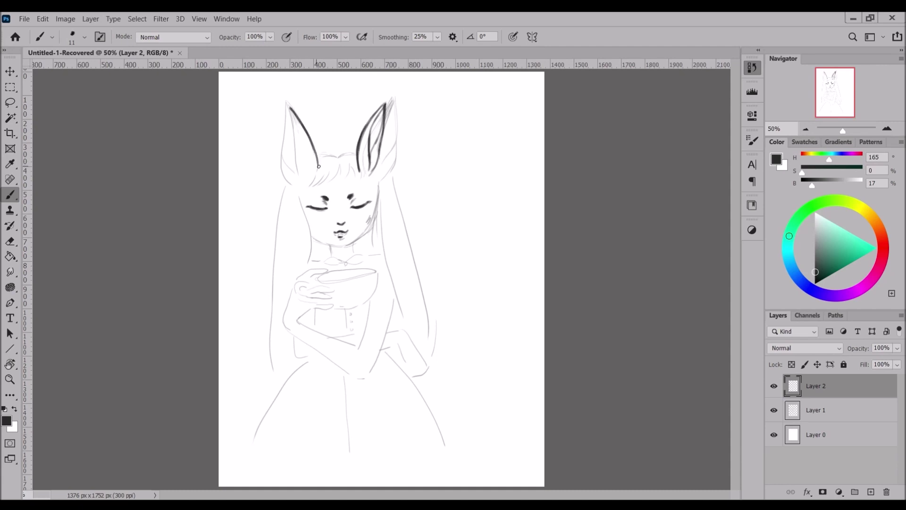
{"action": "mouse_move", "coordinate": [290, 109]}
{"action": "left_mouse_down"}
{"action": "mouse_move", "coordinate": [296, 175]}
{"action": "mouse_move", "coordinate": [305, 172]}
{"action": "left_mouse_up"}
{"action": "mouse_move", "coordinate": [290, 125]}
{"action": "left_mouse_down"}
{"action": "mouse_move", "coordinate": [307, 165]}
{"action": "mouse_move", "coordinate": [296, 166]}
{"action": "left_mouse_up"}
{"action": "left_click_drag", "start_coordinate": [384, 103], "coordinate": [374, 114]}
Ink the bangs, cheeks and chin outline, the neck, and long hair strands.
{"action": "mouse_move", "coordinate": [357, 162]}
{"action": "left_mouse_down"}
{"action": "mouse_move", "coordinate": [351, 186]}
{"action": "mouse_move", "coordinate": [309, 188]}
{"action": "mouse_move", "coordinate": [330, 191]}
{"action": "left_mouse_up"}
{"action": "mouse_move", "coordinate": [337, 148]}
{"action": "left_mouse_down"}
{"action": "mouse_move", "coordinate": [325, 145]}
{"action": "mouse_move", "coordinate": [357, 143]}
{"action": "left_mouse_up"}
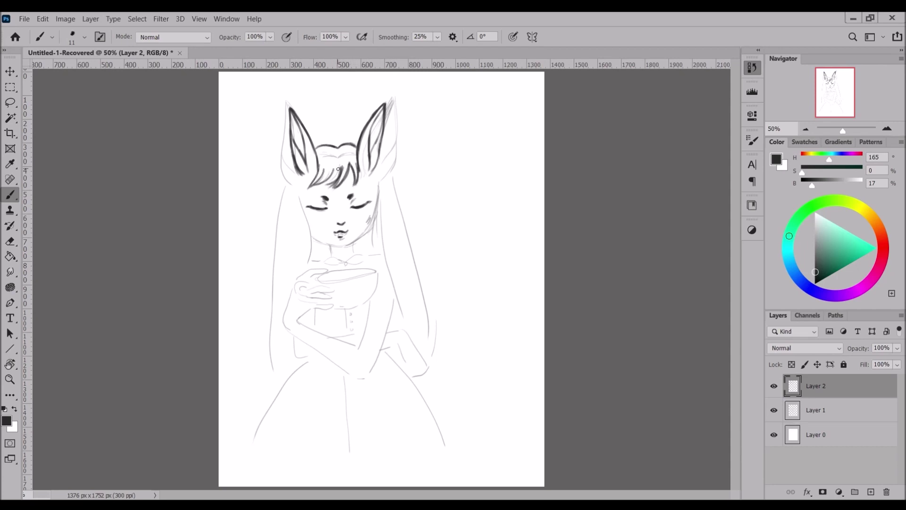
{"action": "left_click_drag", "start_coordinate": [372, 173], "coordinate": [376, 246]}
{"action": "left_click_drag", "start_coordinate": [297, 174], "coordinate": [309, 260]}
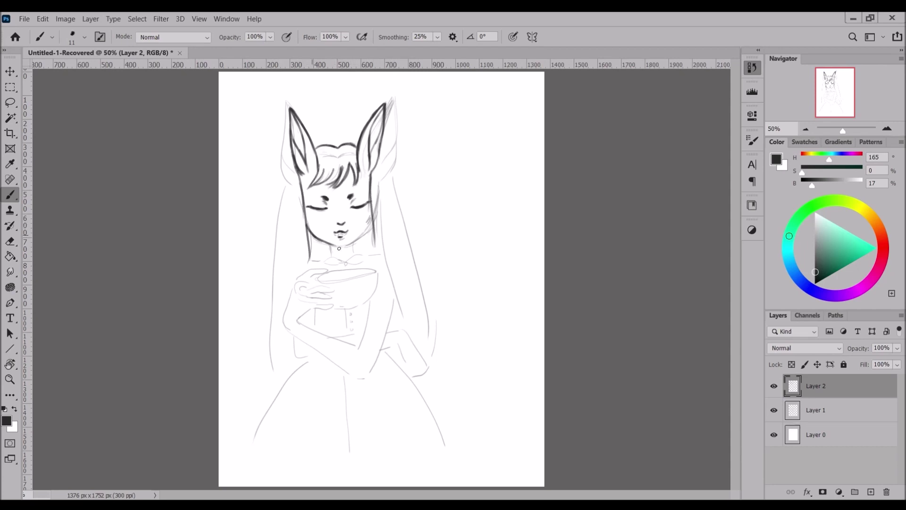
{"action": "mouse_move", "coordinate": [306, 225]}
{"action": "left_mouse_down"}
{"action": "mouse_move", "coordinate": [351, 243]}
{"action": "mouse_move", "coordinate": [326, 259]}
{"action": "left_mouse_up"}
{"action": "left_click_drag", "start_coordinate": [356, 241], "coordinate": [352, 255]}
{"action": "left_click_drag", "start_coordinate": [289, 157], "coordinate": [279, 218]}
{"action": "left_click_drag", "start_coordinate": [378, 160], "coordinate": [400, 241]}
Ink the bow collar, the bowl rim and body, and the hand around the bowl.
{"action": "mouse_move", "coordinate": [344, 260]}
{"action": "left_mouse_down"}
{"action": "mouse_move", "coordinate": [314, 262]}
{"action": "mouse_move", "coordinate": [372, 254]}
{"action": "left_mouse_up"}
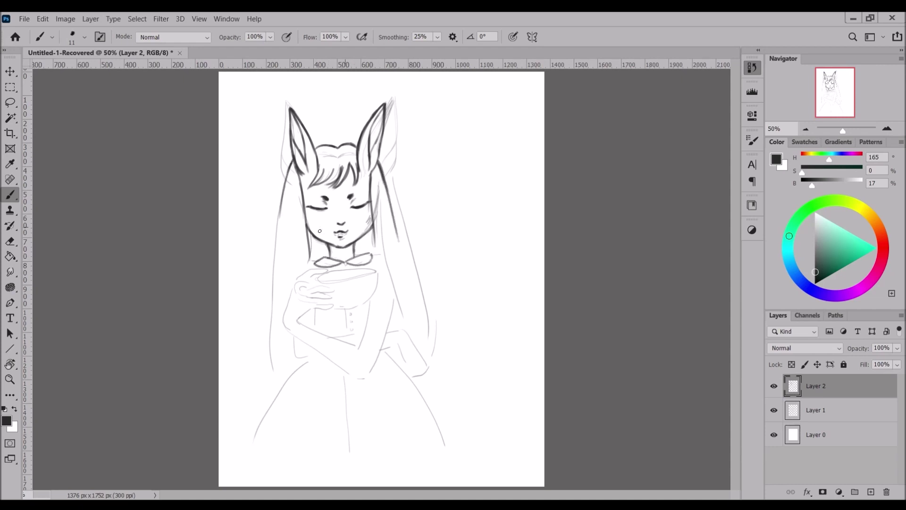
{"action": "left_click_drag", "start_coordinate": [323, 273], "coordinate": [376, 274]}
{"action": "mouse_move", "coordinate": [312, 272]}
{"action": "left_mouse_down"}
{"action": "mouse_move", "coordinate": [296, 283]}
{"action": "mouse_move", "coordinate": [334, 299]}
{"action": "mouse_move", "coordinate": [296, 286]}
{"action": "mouse_move", "coordinate": [318, 277]}
{"action": "mouse_move", "coordinate": [338, 285]}
{"action": "left_mouse_up"}
{"action": "mouse_move", "coordinate": [339, 303]}
{"action": "left_mouse_down"}
{"action": "mouse_move", "coordinate": [295, 319]}
{"action": "mouse_move", "coordinate": [351, 308]}
{"action": "left_mouse_up"}
{"action": "mouse_move", "coordinate": [356, 307]}
{"action": "left_mouse_down"}
{"action": "mouse_move", "coordinate": [376, 273]}
{"action": "mouse_move", "coordinate": [357, 307]}
{"action": "left_mouse_up"}
Undo the stray bowl stroke and ink the left hand and forearm across the body.
{"action": "key", "text": "ctrl+z"}
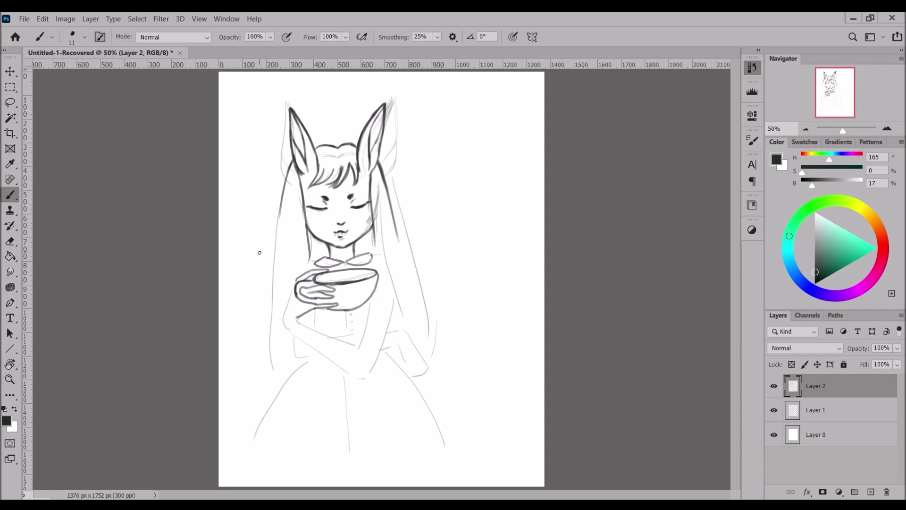
{"action": "mouse_move", "coordinate": [296, 284]}
{"action": "left_mouse_down"}
{"action": "mouse_move", "coordinate": [301, 315]}
{"action": "mouse_move", "coordinate": [361, 376]}
{"action": "left_mouse_up"}
{"action": "left_click_drag", "start_coordinate": [298, 319], "coordinate": [360, 350]}
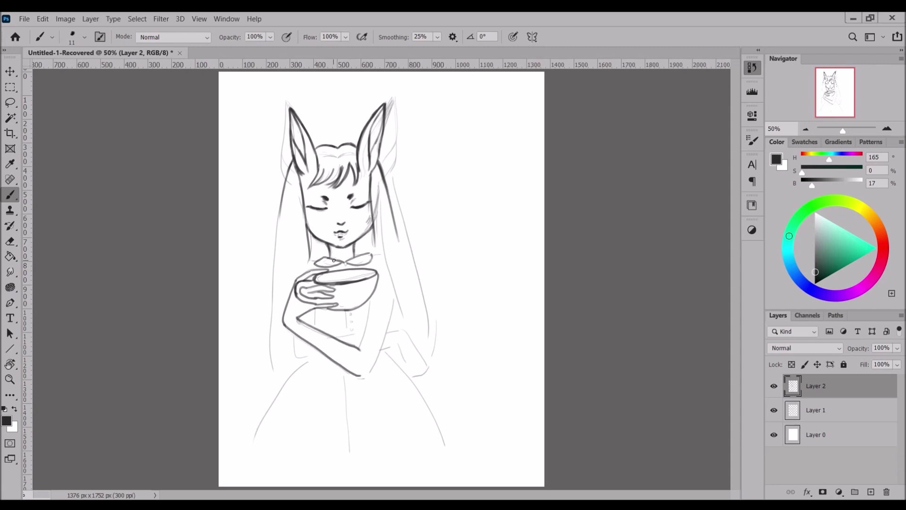
{"action": "left_click_drag", "start_coordinate": [371, 300], "coordinate": [363, 376]}
{"action": "left_click_drag", "start_coordinate": [310, 322], "coordinate": [297, 337]}
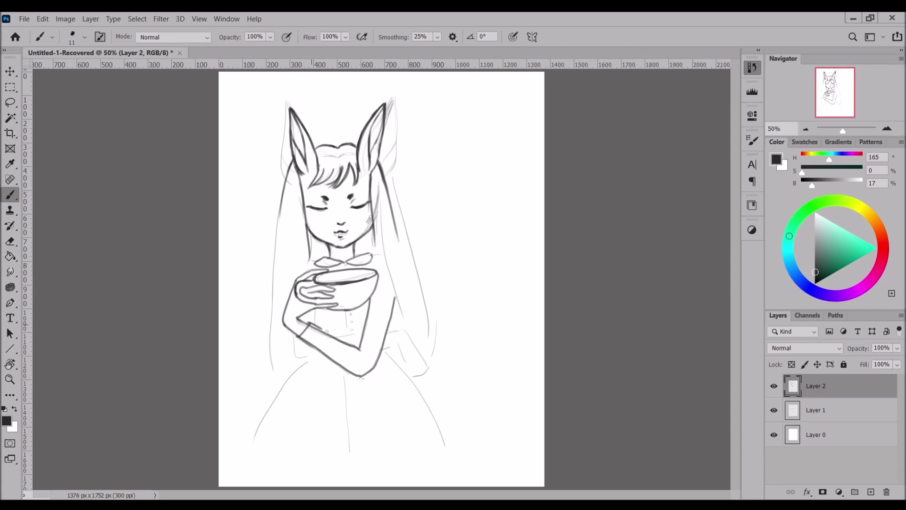
{"action": "key", "text": "e"}
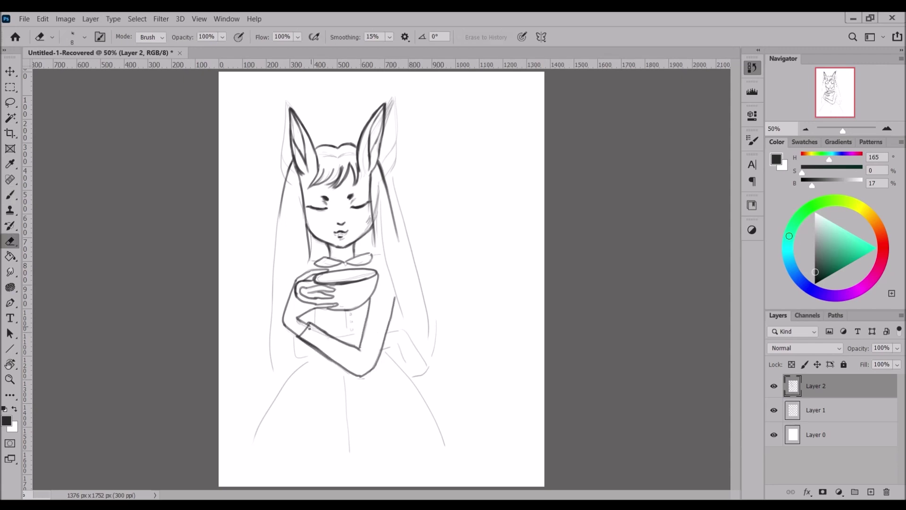
{"action": "key", "text": "b"}
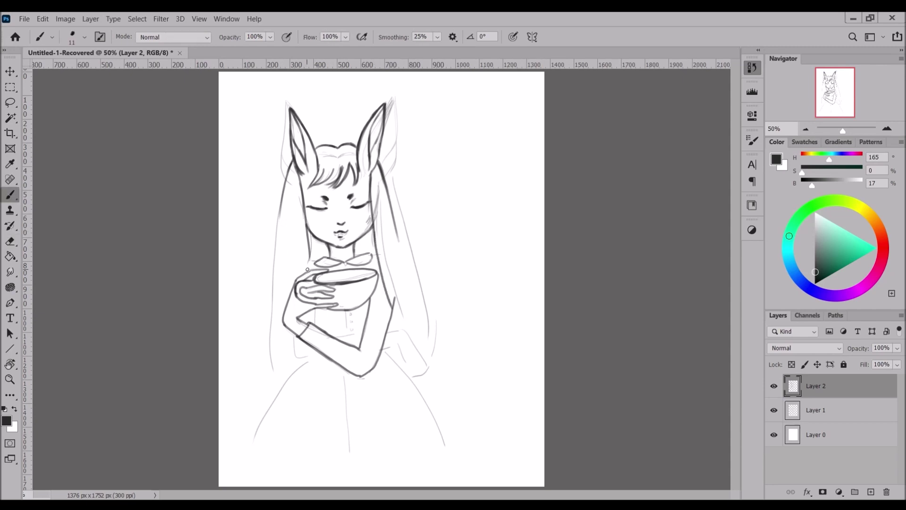
{"action": "left_click_drag", "start_coordinate": [293, 332], "coordinate": [324, 362]}
Ink the second hand with its sleeve and the hair down both sides.
{"action": "mouse_move", "coordinate": [388, 328]}
{"action": "left_mouse_down"}
{"action": "mouse_move", "coordinate": [398, 323]}
{"action": "mouse_move", "coordinate": [401, 367]}
{"action": "mouse_move", "coordinate": [419, 362]}
{"action": "left_mouse_up"}
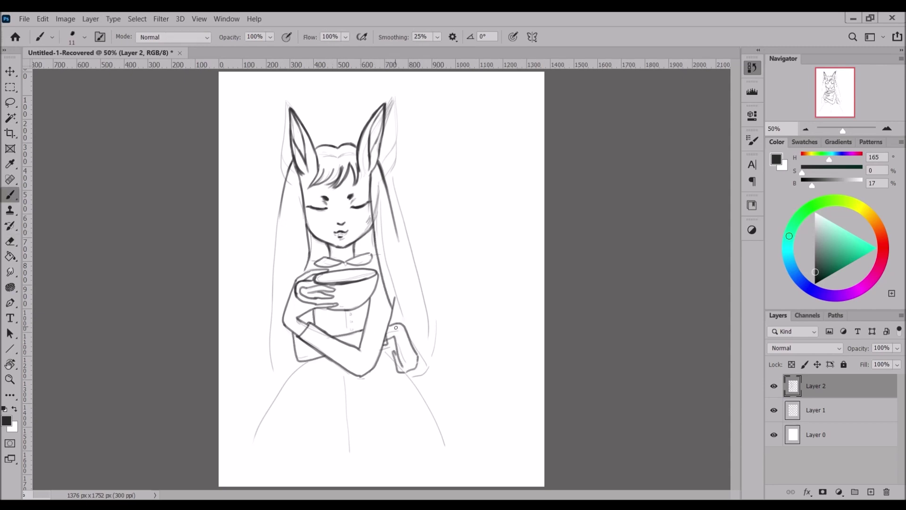
{"action": "left_click_drag", "start_coordinate": [396, 227], "coordinate": [420, 348]}
{"action": "mouse_move", "coordinate": [283, 206]}
{"action": "left_mouse_down"}
{"action": "mouse_move", "coordinate": [272, 373]}
{"action": "mouse_move", "coordinate": [250, 456]}
{"action": "left_mouse_up"}
{"action": "key", "text": "ctrl+z"}
Ink the skirt curves and centre line, three front buttons, and left and right fold lines.
{"action": "left_click_drag", "start_coordinate": [403, 371], "coordinate": [449, 464]}
{"action": "left_click_drag", "start_coordinate": [346, 369], "coordinate": [347, 451]}
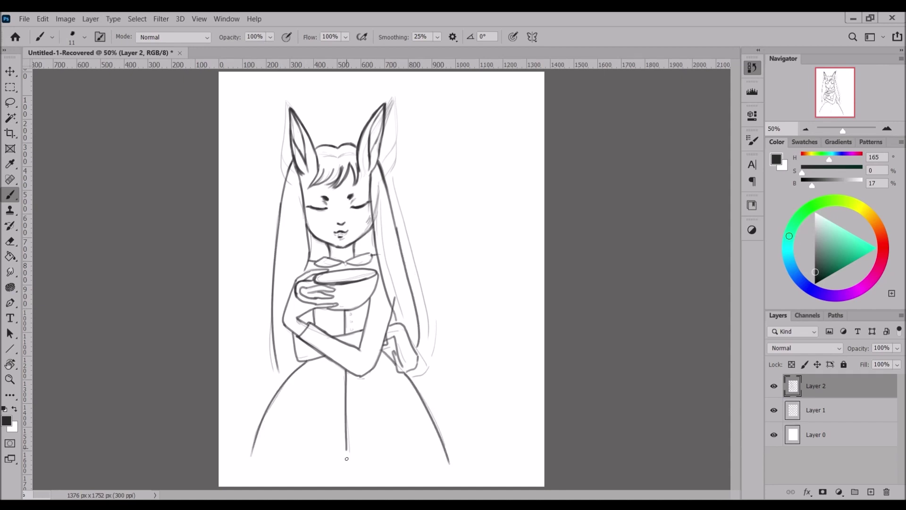
{"action": "left_click_drag", "start_coordinate": [351, 326], "coordinate": [350, 327]}
{"action": "left_click_drag", "start_coordinate": [353, 382], "coordinate": [353, 383]}
{"action": "left_click_drag", "start_coordinate": [351, 402], "coordinate": [353, 405]}
{"action": "left_click_drag", "start_coordinate": [305, 382], "coordinate": [280, 410]}
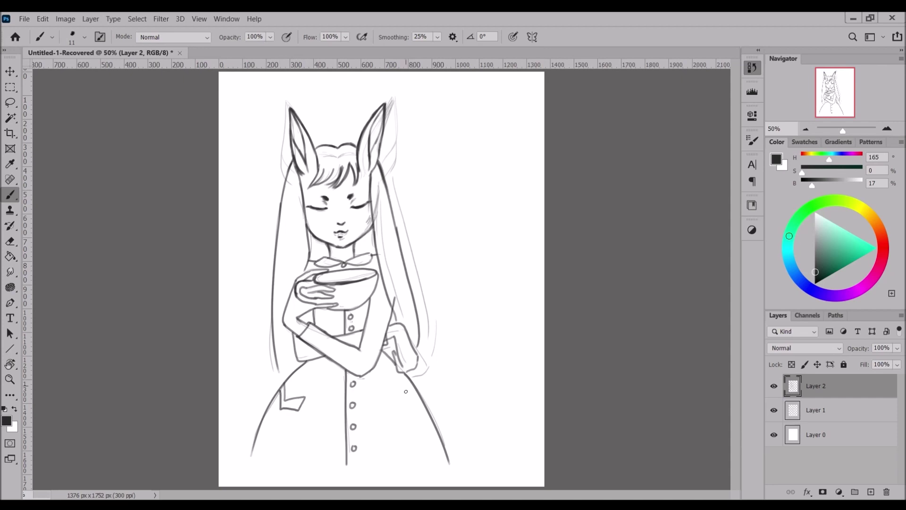
{"action": "left_click_drag", "start_coordinate": [406, 377], "coordinate": [387, 394]}
{"action": "key", "text": "ctrl+z"}
{"action": "key", "text": "ctrl+z"}
{"action": "left_click_drag", "start_coordinate": [313, 373], "coordinate": [280, 399]}
{"action": "left_click_drag", "start_coordinate": [378, 374], "coordinate": [412, 398]}
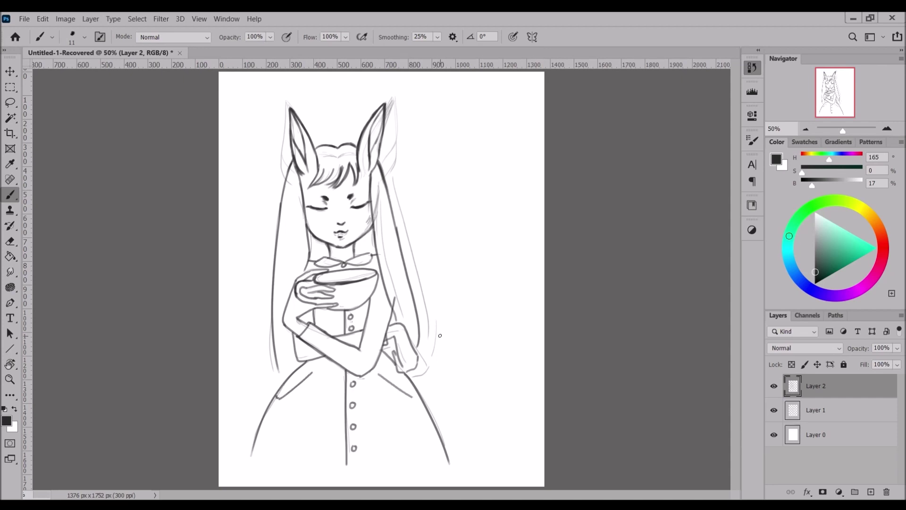
{"action": "key", "text": "e"}
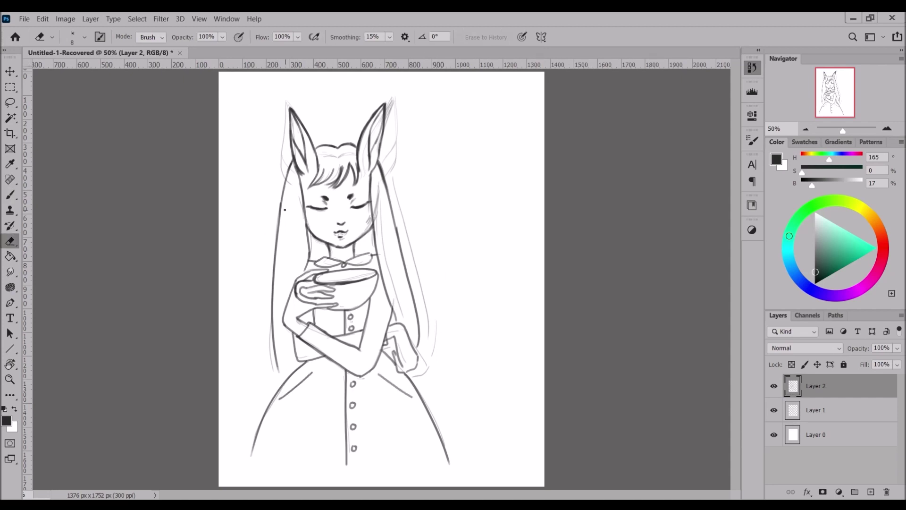
Hide the rough sketch, recentre the line art, and add inner ear lines and bang strokes.
{"action": "key", "text": "b"}
{"action": "left_click", "coordinate": [774, 410]}
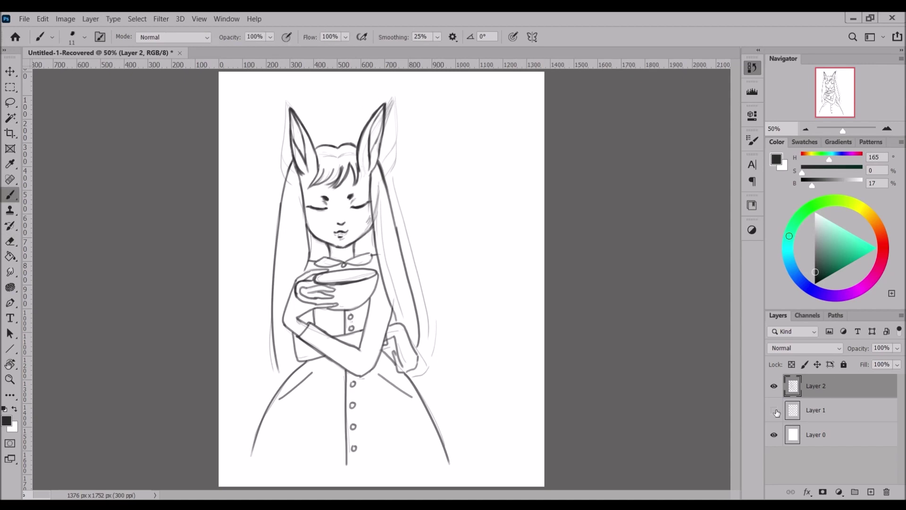
{"action": "left_click_drag", "start_coordinate": [390, 254], "coordinate": [420, 250]}
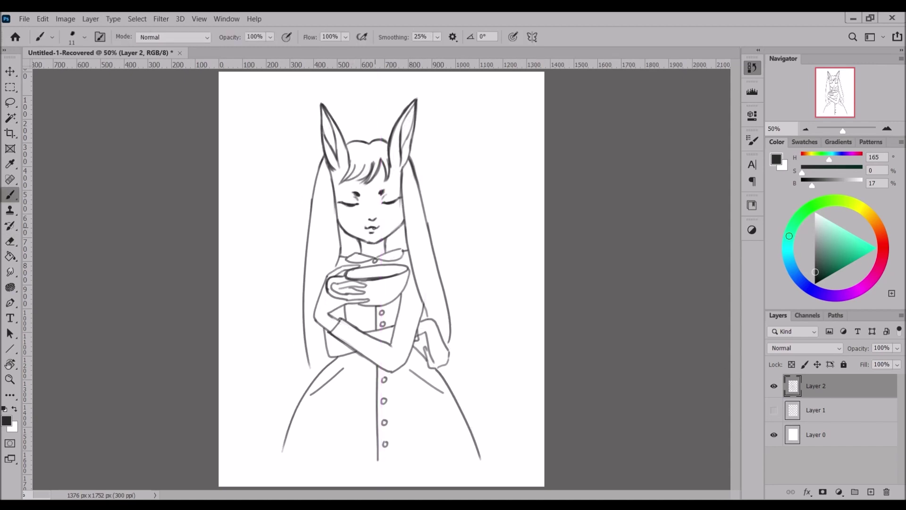
{"action": "left_click_drag", "start_coordinate": [326, 110], "coordinate": [339, 139]}
{"action": "left_click_drag", "start_coordinate": [410, 109], "coordinate": [411, 137]}
{"action": "mouse_move", "coordinate": [355, 164]}
{"action": "left_mouse_down"}
{"action": "mouse_move", "coordinate": [345, 181]}
{"action": "mouse_move", "coordinate": [378, 158]}
{"action": "mouse_move", "coordinate": [356, 182]}
{"action": "left_mouse_up"}
Lighten the bangs, add thin hair strands, shade the neck dark, and create a new layer.
{"action": "key", "text": "e"}
{"action": "key", "text": "b"}
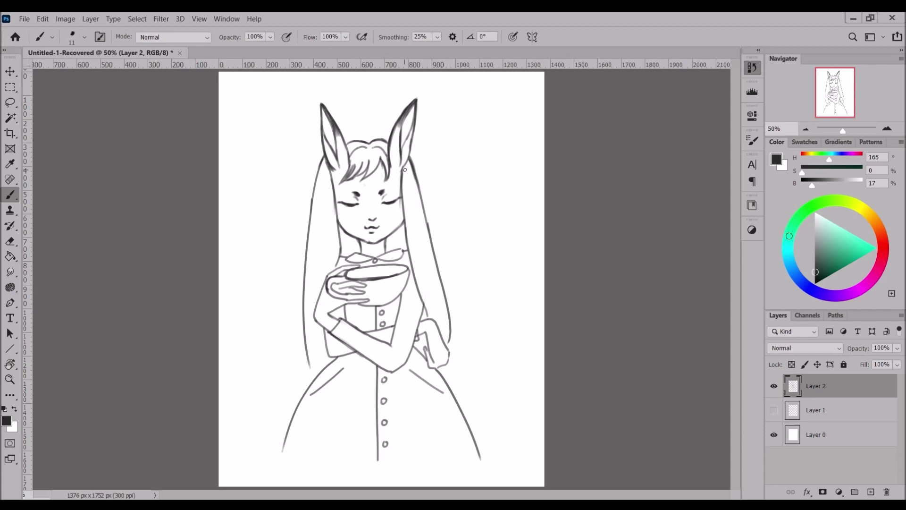
{"action": "key", "text": "bracketleft"}
{"action": "left_click_drag", "start_coordinate": [406, 167], "coordinate": [430, 302]}
{"action": "mouse_move", "coordinate": [329, 162]}
{"action": "left_mouse_down"}
{"action": "mouse_move", "coordinate": [326, 282]}
{"action": "mouse_move", "coordinate": [309, 369]}
{"action": "left_mouse_up"}
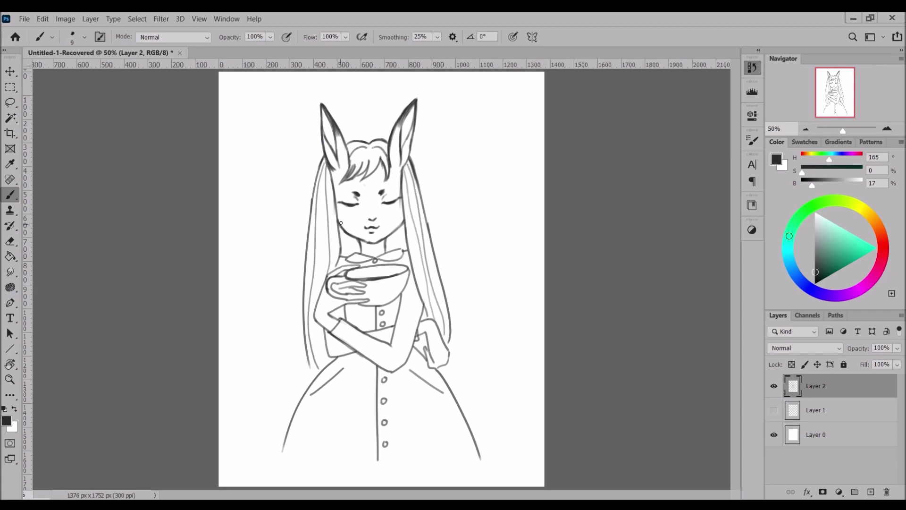
{"action": "mouse_move", "coordinate": [340, 222]}
{"action": "left_mouse_down"}
{"action": "mouse_move", "coordinate": [350, 257]}
{"action": "mouse_move", "coordinate": [358, 255]}
{"action": "mouse_move", "coordinate": [347, 258]}
{"action": "left_mouse_up"}
{"action": "mouse_move", "coordinate": [387, 239]}
{"action": "left_mouse_down"}
{"action": "mouse_move", "coordinate": [389, 252]}
{"action": "mouse_move", "coordinate": [399, 246]}
{"action": "left_mouse_up"}
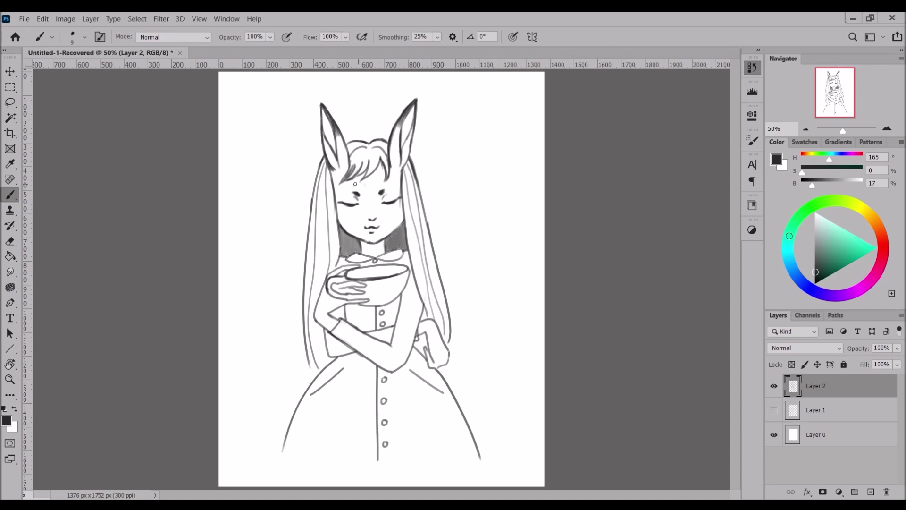
{"action": "key", "text": "ctrl+shift+alt+n"}
Set Layer 3 to Multiply and paint light skin tone over the forehead, hairline and face.
{"action": "left_click", "coordinate": [877, 224]}
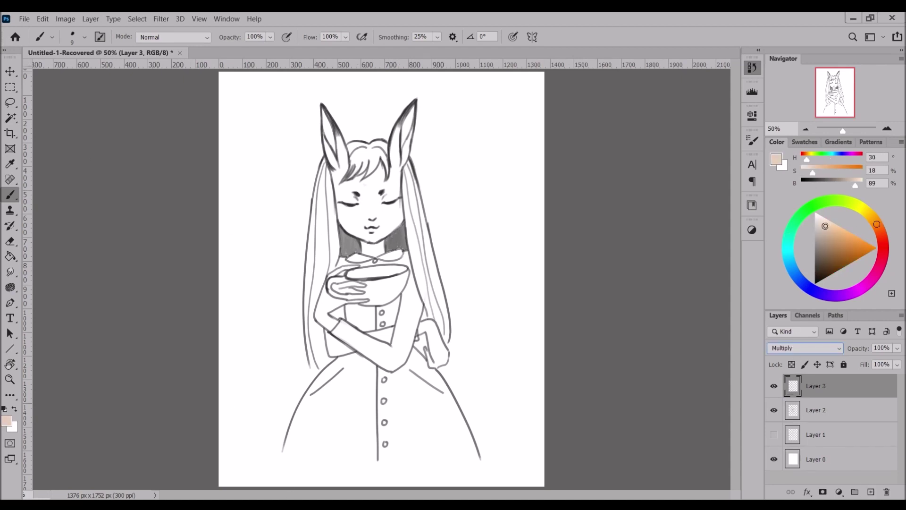
{"action": "left_click", "coordinate": [823, 227]}
{"action": "key", "text": "shift+alt+m"}
{"action": "key", "text": "bracketright"}
{"action": "left_click_drag", "start_coordinate": [332, 155], "coordinate": [340, 165]}
{"action": "mouse_move", "coordinate": [329, 118]}
{"action": "left_mouse_down"}
{"action": "mouse_move", "coordinate": [344, 170]}
{"action": "mouse_move", "coordinate": [392, 156]}
{"action": "left_mouse_up"}
{"action": "mouse_move", "coordinate": [407, 113]}
{"action": "left_mouse_down"}
{"action": "mouse_move", "coordinate": [401, 173]}
{"action": "mouse_move", "coordinate": [385, 208]}
{"action": "mouse_move", "coordinate": [342, 207]}
{"action": "mouse_move", "coordinate": [377, 250]}
{"action": "mouse_move", "coordinate": [398, 224]}
{"action": "mouse_move", "coordinate": [347, 189]}
{"action": "left_mouse_up"}
{"action": "left_click_drag", "start_coordinate": [361, 232], "coordinate": [389, 222]}
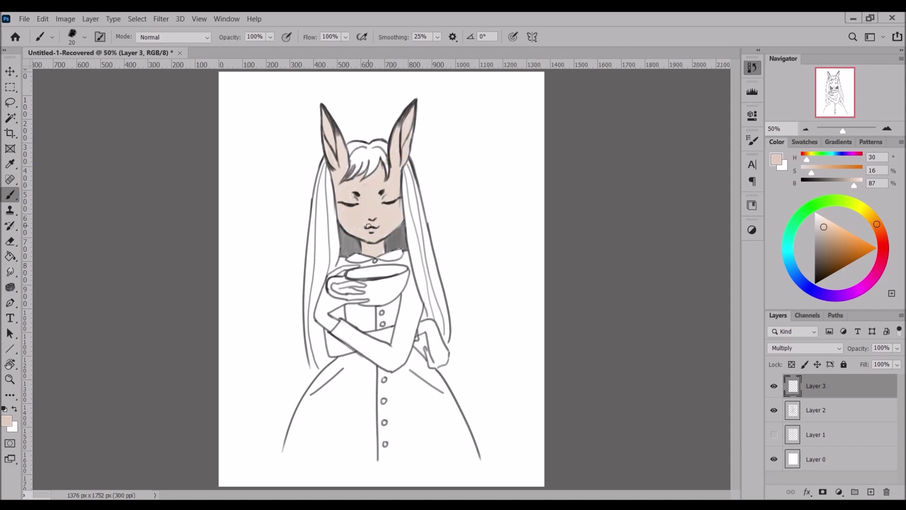
Paint skin on both hands, then pink blush on cheeks and nose and inside both ears.
{"action": "mouse_move", "coordinate": [321, 286]}
{"action": "left_mouse_down"}
{"action": "mouse_move", "coordinate": [345, 307]}
{"action": "mouse_move", "coordinate": [368, 289]}
{"action": "mouse_move", "coordinate": [333, 270]}
{"action": "left_mouse_up"}
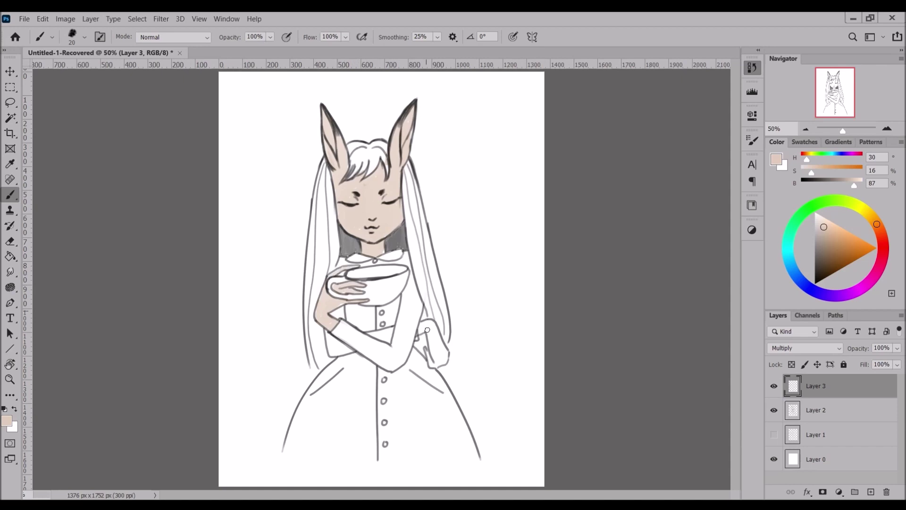
{"action": "mouse_move", "coordinate": [425, 328]}
{"action": "left_mouse_down"}
{"action": "mouse_move", "coordinate": [439, 363]}
{"action": "mouse_move", "coordinate": [444, 350]}
{"action": "left_mouse_up"}
{"action": "left_click", "coordinate": [373, 212]}
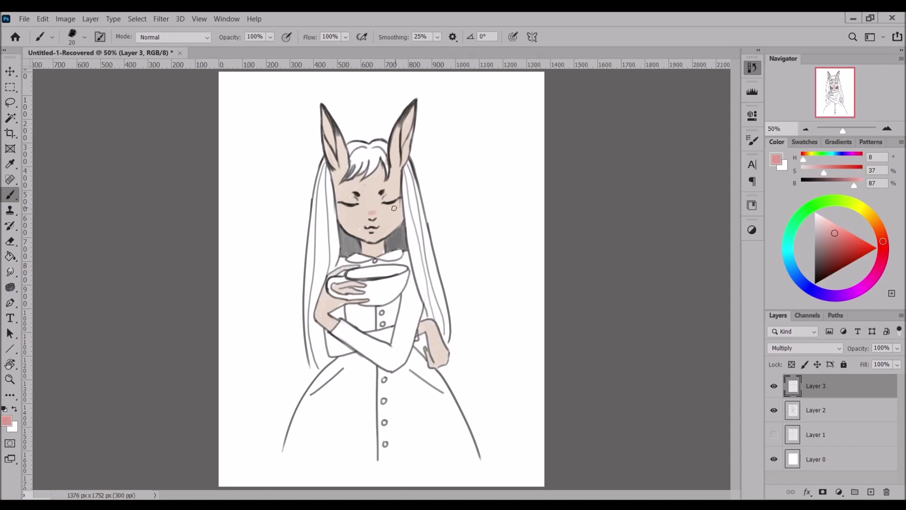
{"action": "left_click_drag", "start_coordinate": [403, 202], "coordinate": [339, 212]}
{"action": "left_click_drag", "start_coordinate": [405, 139], "coordinate": [413, 105]}
{"action": "left_click_drag", "start_coordinate": [324, 108], "coordinate": [334, 152]}
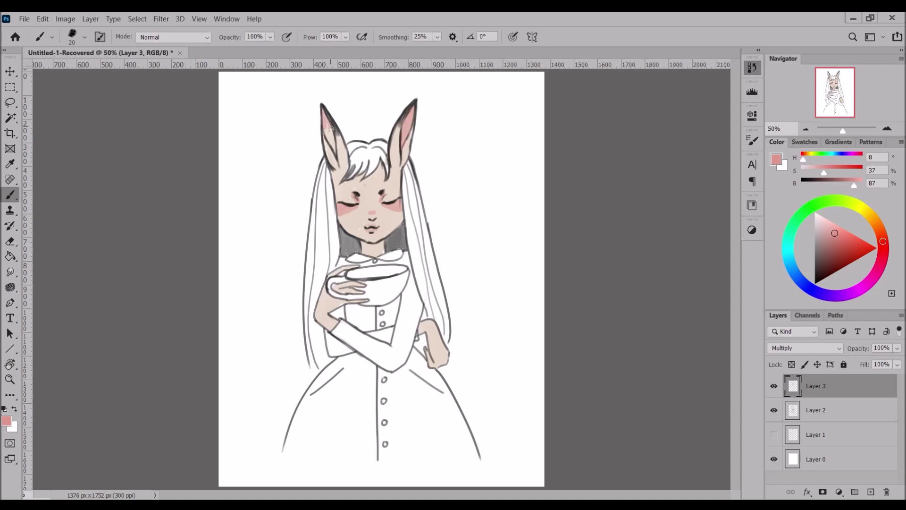
{"action": "key", "text": "r"}
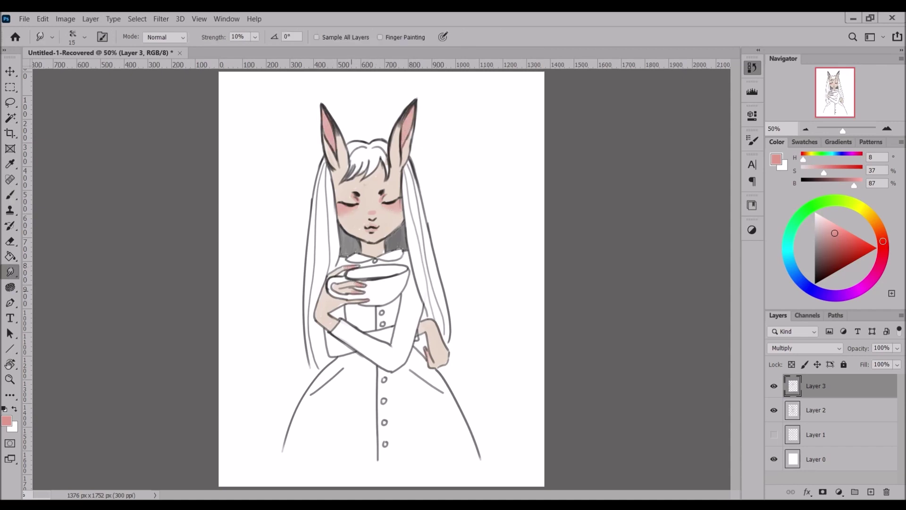
Pick a soft brown and fill the left hair strand and the hair beside the neck.
{"action": "key", "text": "b"}
{"action": "left_click", "coordinate": [878, 224]}
{"action": "left_click", "coordinate": [828, 248]}
{"action": "mouse_move", "coordinate": [320, 175]}
{"action": "left_mouse_down"}
{"action": "mouse_move", "coordinate": [325, 235]}
{"action": "mouse_move", "coordinate": [323, 209]}
{"action": "mouse_move", "coordinate": [312, 231]}
{"action": "left_mouse_up"}
{"action": "mouse_move", "coordinate": [326, 158]}
{"action": "left_mouse_down"}
{"action": "mouse_move", "coordinate": [335, 253]}
{"action": "mouse_move", "coordinate": [314, 312]}
{"action": "left_mouse_up"}
{"action": "left_click_drag", "start_coordinate": [310, 269], "coordinate": [307, 330]}
{"action": "mouse_move", "coordinate": [306, 292]}
{"action": "left_mouse_down"}
{"action": "mouse_move", "coordinate": [317, 231]}
{"action": "mouse_move", "coordinate": [340, 264]}
{"action": "left_mouse_up"}
{"action": "left_click_drag", "start_coordinate": [345, 234], "coordinate": [350, 253]}
{"action": "mouse_move", "coordinate": [312, 321]}
{"action": "left_mouse_down"}
{"action": "mouse_move", "coordinate": [320, 332]}
{"action": "mouse_move", "coordinate": [315, 364]}
{"action": "mouse_move", "coordinate": [335, 365]}
{"action": "left_mouse_up"}
{"action": "left_click_drag", "start_coordinate": [361, 142], "coordinate": [353, 175]}
Paint the hair between the ears, the right strand beside the hand, and the fringe brown.
{"action": "mouse_move", "coordinate": [354, 144]}
{"action": "left_mouse_down"}
{"action": "mouse_move", "coordinate": [376, 145]}
{"action": "mouse_move", "coordinate": [356, 156]}
{"action": "mouse_move", "coordinate": [365, 177]}
{"action": "mouse_move", "coordinate": [385, 178]}
{"action": "mouse_move", "coordinate": [409, 159]}
{"action": "mouse_move", "coordinate": [418, 226]}
{"action": "mouse_move", "coordinate": [390, 251]}
{"action": "mouse_move", "coordinate": [432, 320]}
{"action": "left_mouse_up"}
{"action": "left_click_drag", "start_coordinate": [415, 222], "coordinate": [447, 340]}
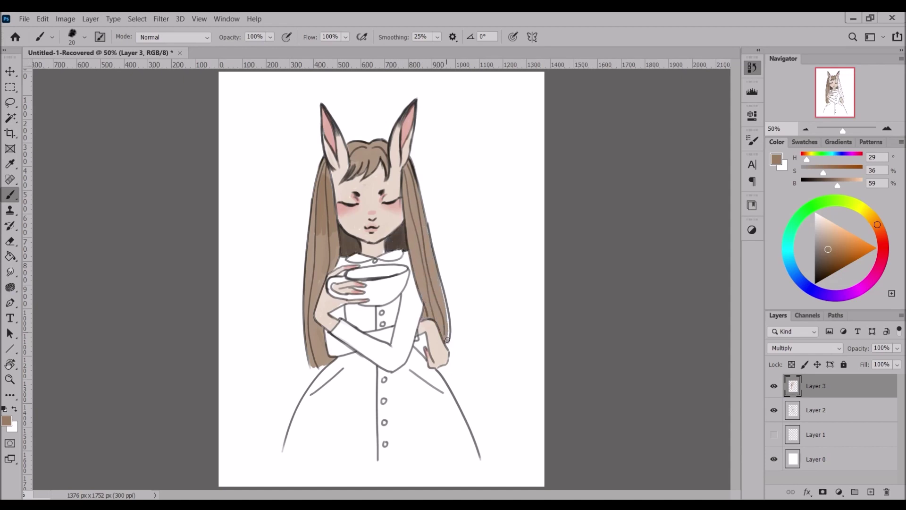
{"action": "mouse_move", "coordinate": [444, 288]}
{"action": "left_mouse_down"}
{"action": "mouse_move", "coordinate": [449, 340]}
{"action": "mouse_move", "coordinate": [425, 359]}
{"action": "left_mouse_up"}
{"action": "left_click_drag", "start_coordinate": [331, 210], "coordinate": [331, 255]}
{"action": "left_click_drag", "start_coordinate": [320, 234], "coordinate": [312, 354]}
{"action": "mouse_move", "coordinate": [349, 156]}
{"action": "left_mouse_down"}
{"action": "mouse_move", "coordinate": [371, 144]}
{"action": "mouse_move", "coordinate": [432, 312]}
{"action": "left_mouse_up"}
{"action": "left_click_drag", "start_coordinate": [404, 166], "coordinate": [422, 248]}
{"action": "left_click_drag", "start_coordinate": [418, 212], "coordinate": [418, 349]}
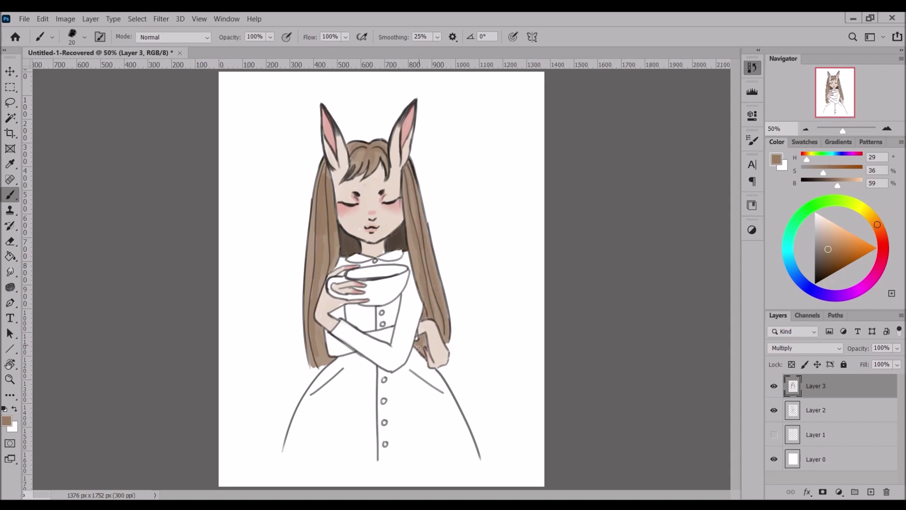
Try darkening the bowl rim line on the Layer 2 line art, then undo it.
{"action": "key", "text": "alt+bracketleft"}
{"action": "left_click", "coordinate": [386, 251], "text": "alt"}
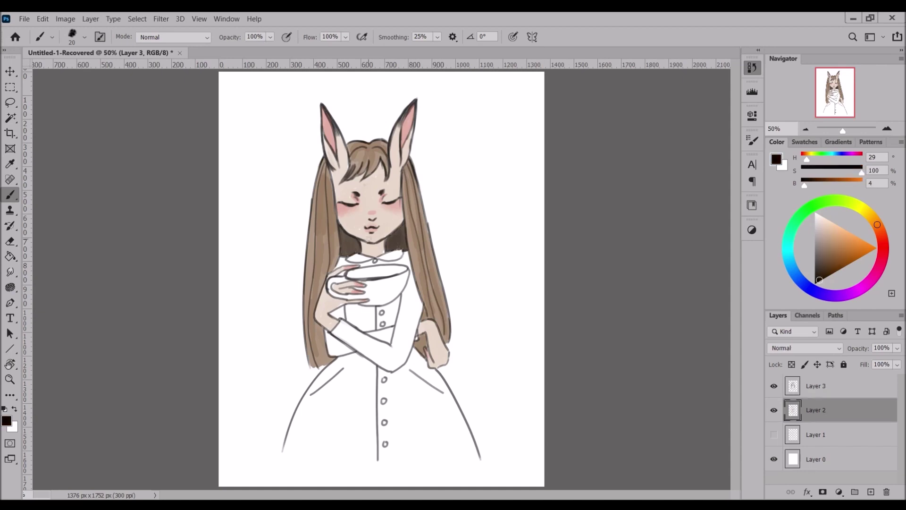
{"action": "key", "text": "bracketleft"}
{"action": "key", "text": "bracketleft"}
{"action": "mouse_move", "coordinate": [351, 277]}
{"action": "left_mouse_down"}
{"action": "mouse_move", "coordinate": [404, 270]}
{"action": "mouse_move", "coordinate": [406, 336]}
{"action": "mouse_move", "coordinate": [410, 278]}
{"action": "mouse_move", "coordinate": [377, 306]}
{"action": "mouse_move", "coordinate": [343, 319]}
{"action": "mouse_move", "coordinate": [366, 326]}
{"action": "mouse_move", "coordinate": [335, 344]}
{"action": "mouse_move", "coordinate": [387, 352]}
{"action": "mouse_move", "coordinate": [400, 337]}
{"action": "mouse_move", "coordinate": [385, 361]}
{"action": "left_mouse_up"}
{"action": "key", "text": "ctrl+z"}
Back on Layer 3, paint the bodice, sleeve gap and skirt lavender.
{"action": "key", "text": "alt+bracketright"}
{"action": "key", "text": "bracketright"}
{"action": "key", "text": "bracketright"}
{"action": "key", "text": "bracketright"}
{"action": "left_click", "coordinate": [842, 296]}
{"action": "left_click", "coordinate": [825, 235]}
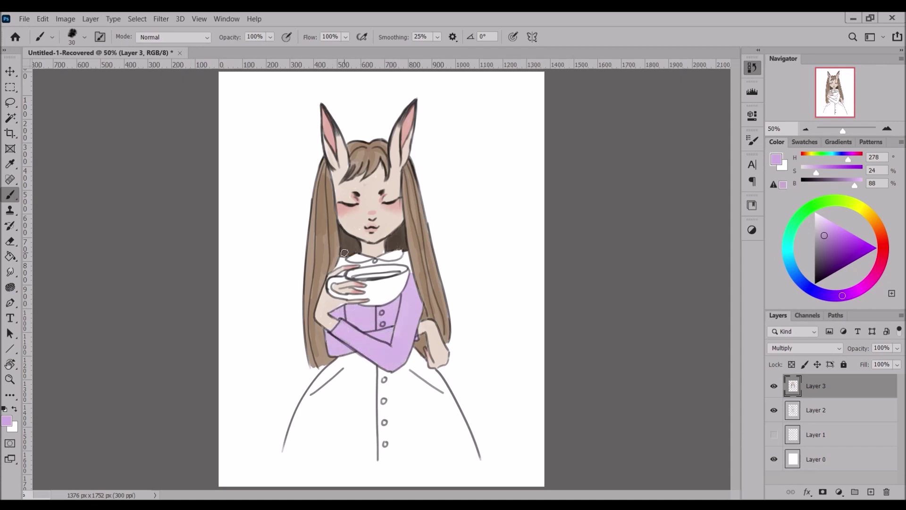
{"action": "key", "text": "bracketleft"}
{"action": "key", "text": "bracketleft"}
{"action": "key", "text": "bracketleft"}
{"action": "mouse_move", "coordinate": [337, 260]}
{"action": "left_mouse_down"}
{"action": "mouse_move", "coordinate": [343, 267]}
{"action": "mouse_move", "coordinate": [405, 254]}
{"action": "left_mouse_up"}
{"action": "key", "text": "bracketright"}
{"action": "key", "text": "bracketright"}
{"action": "key", "text": "bracketright"}
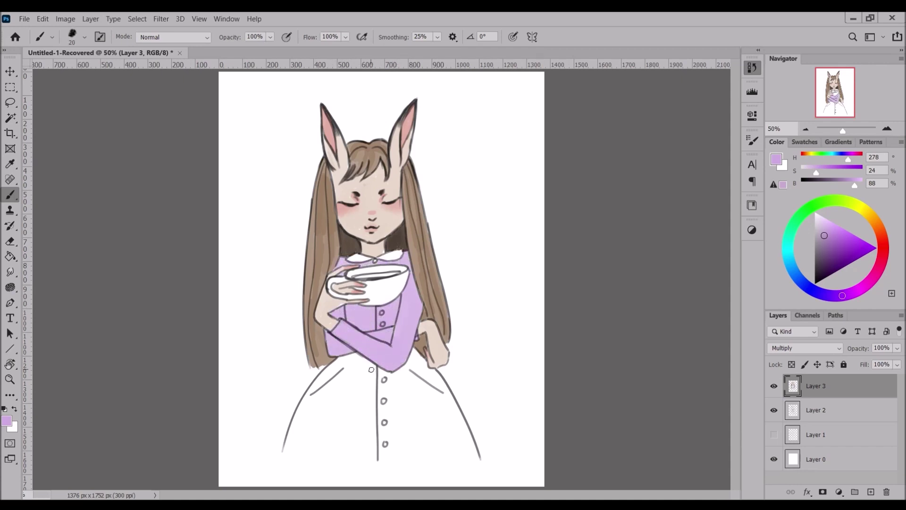
{"action": "mouse_move", "coordinate": [331, 373]}
{"action": "left_mouse_down"}
{"action": "mouse_move", "coordinate": [293, 443]}
{"action": "mouse_move", "coordinate": [354, 369]}
{"action": "mouse_move", "coordinate": [339, 462]}
{"action": "mouse_move", "coordinate": [380, 463]}
{"action": "mouse_move", "coordinate": [382, 427]}
{"action": "mouse_move", "coordinate": [425, 369]}
{"action": "mouse_move", "coordinate": [414, 436]}
{"action": "mouse_move", "coordinate": [454, 387]}
{"action": "mouse_move", "coordinate": [467, 456]}
{"action": "left_mouse_up"}
Paint the bowl mint green with a smaller brush.
{"action": "left_click", "coordinate": [791, 232]}
{"action": "key", "text": "bracketleft"}
{"action": "key", "text": "bracketleft"}
{"action": "key", "text": "bracketleft"}
{"action": "mouse_move", "coordinate": [351, 295]}
{"action": "left_mouse_down"}
{"action": "mouse_move", "coordinate": [396, 293]}
{"action": "mouse_move", "coordinate": [335, 282]}
{"action": "mouse_move", "coordinate": [347, 297]}
{"action": "mouse_move", "coordinate": [373, 269]}
{"action": "mouse_move", "coordinate": [406, 268]}
{"action": "mouse_move", "coordinate": [354, 274]}
{"action": "mouse_move", "coordinate": [396, 274]}
{"action": "left_mouse_up"}
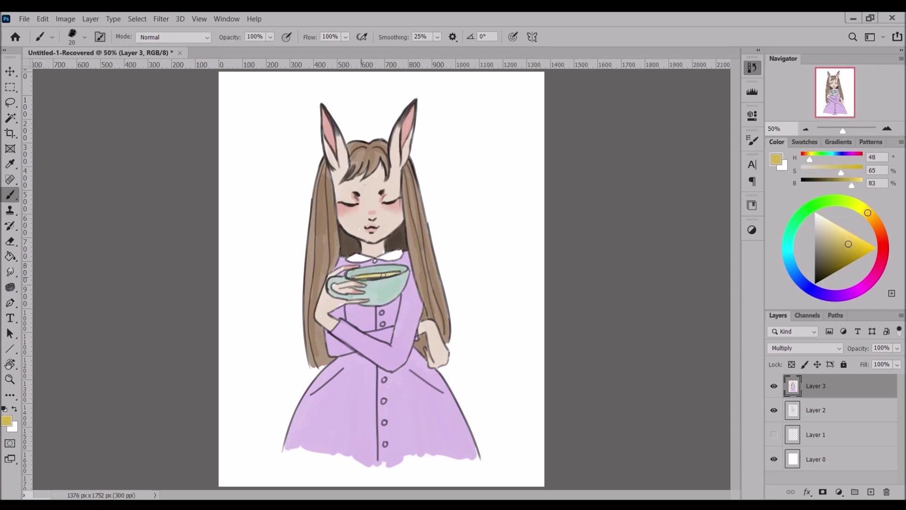
Pick mint, teal and yellow colours with a smaller brush and try a stroke on the bowl.
{"action": "left_click", "coordinate": [372, 258], "text": "alt"}
{"action": "left_click", "coordinate": [375, 259], "text": "alt"}
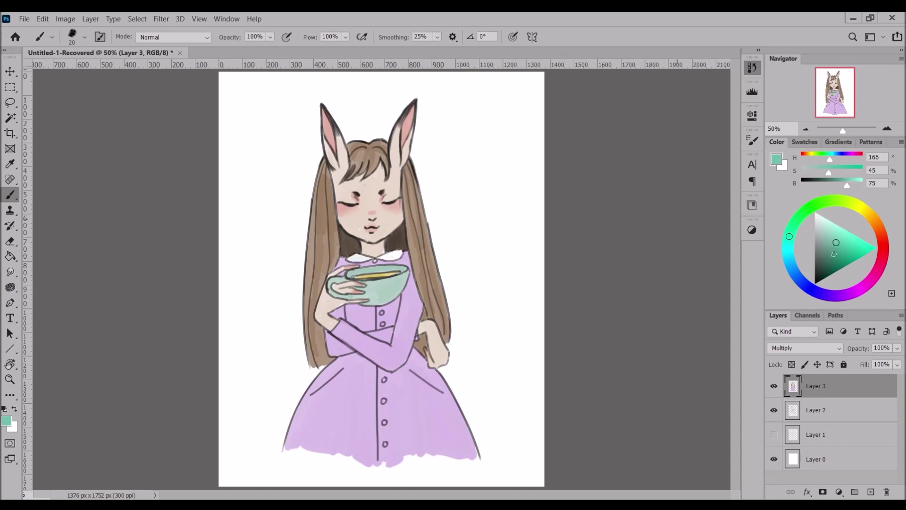
{"action": "key", "text": "bracketleft"}
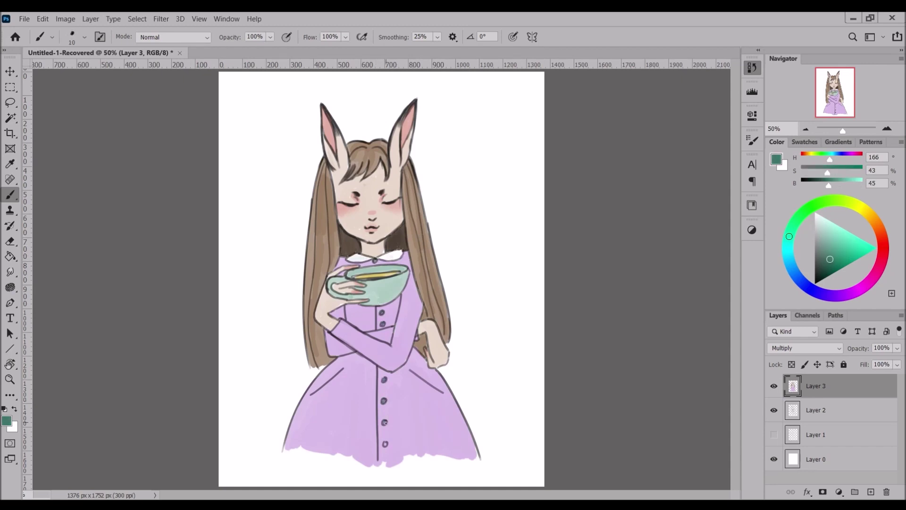
{"action": "left_click", "coordinate": [378, 273], "text": "alt"}
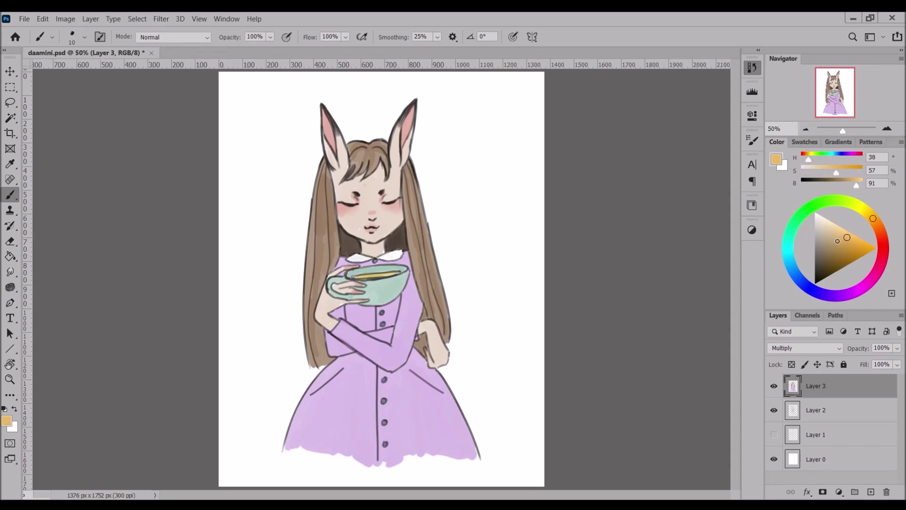
{"action": "left_click_drag", "start_coordinate": [380, 295], "coordinate": [388, 287]}
Undo the stray bowl strokes and pick a light cream colour.
{"action": "left_click", "coordinate": [373, 299], "text": "alt"}
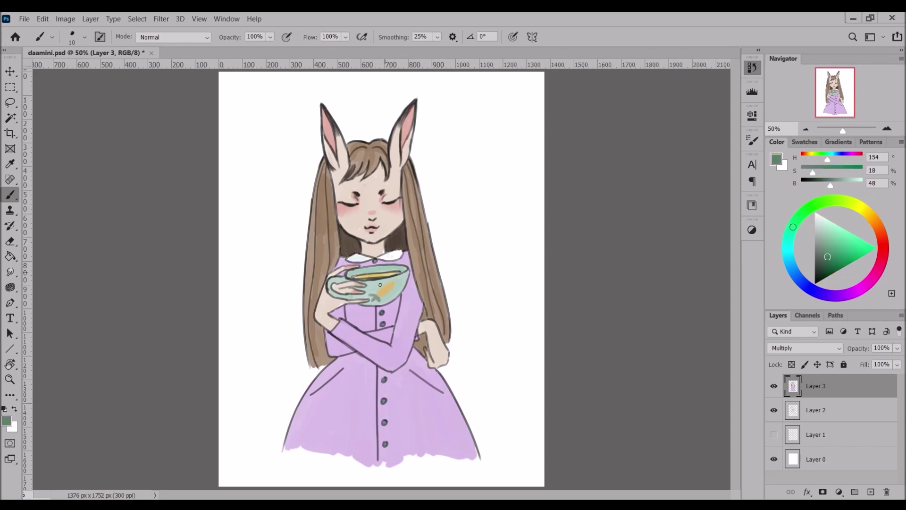
{"action": "key", "text": "ctrl+z"}
{"action": "left_click", "coordinate": [10, 272]}
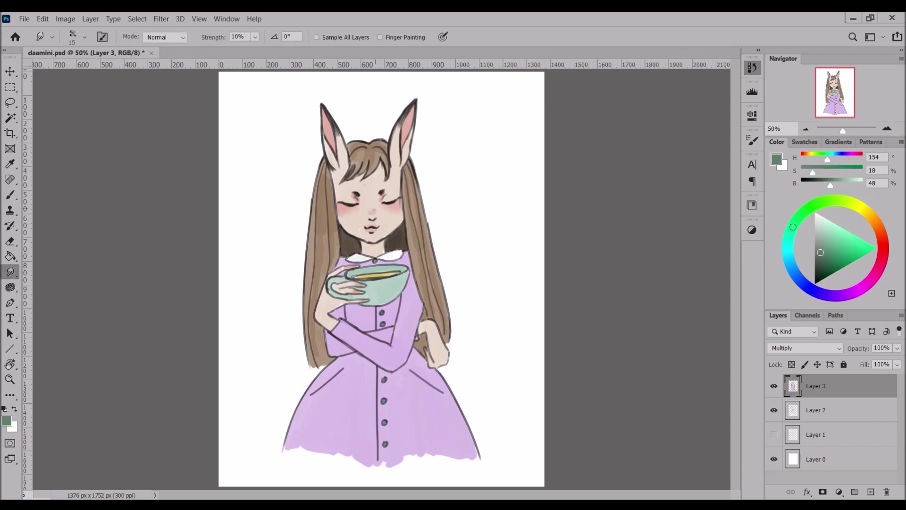
{"action": "key", "text": "b"}
{"action": "left_click", "coordinate": [456, 187], "text": "alt"}
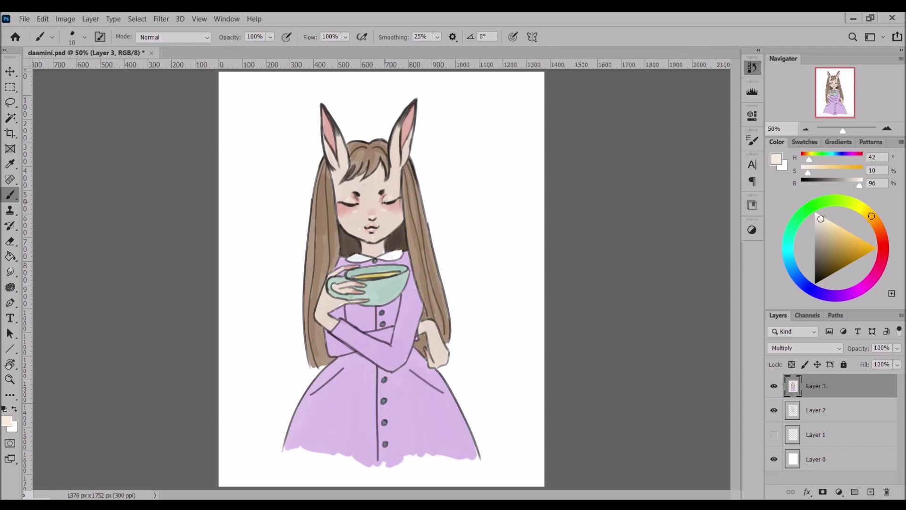
Sample pinks from the ear and blend them, alternating brush and smudge.
{"action": "left_click", "coordinate": [406, 127], "text": "alt"}
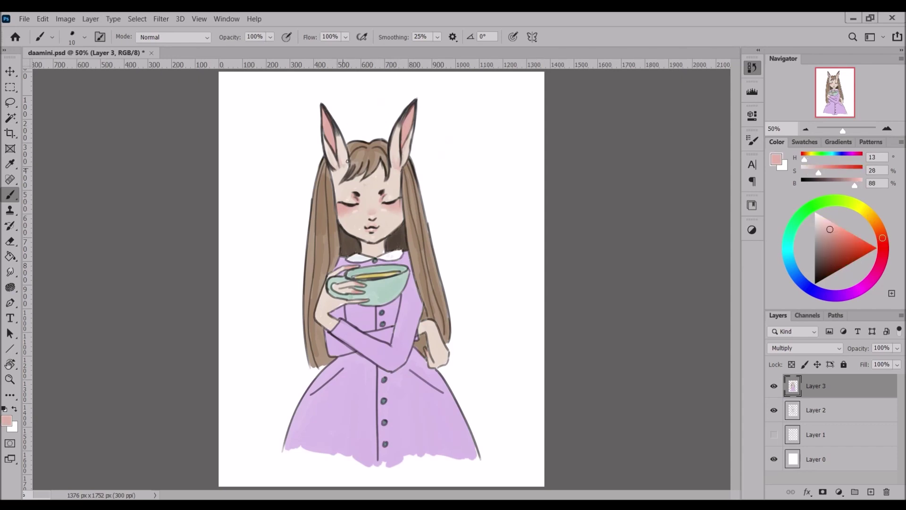
{"action": "key", "text": "r"}
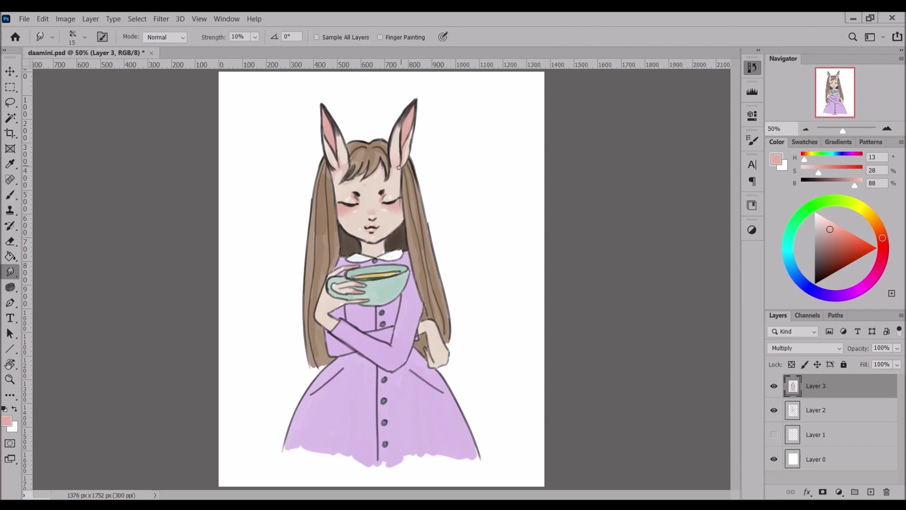
{"action": "key", "text": "b"}
{"action": "left_click", "coordinate": [366, 246], "text": "alt"}
{"action": "key", "text": "r"}
{"action": "key", "text": "b"}
{"action": "key", "text": "r"}
{"action": "key", "text": "b"}
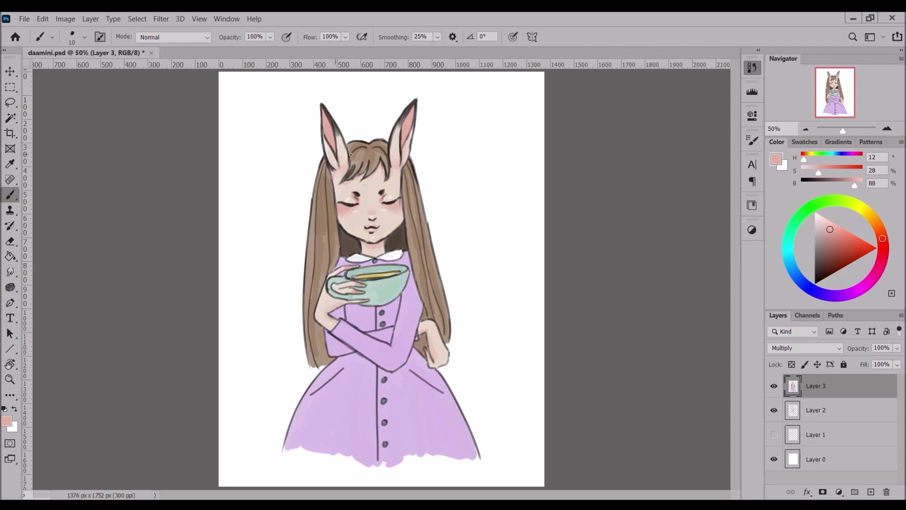
Darken the dress edge by the bowl and the sleeve and arm outlines in dress purple.
{"action": "left_click", "coordinate": [400, 200], "text": "alt"}
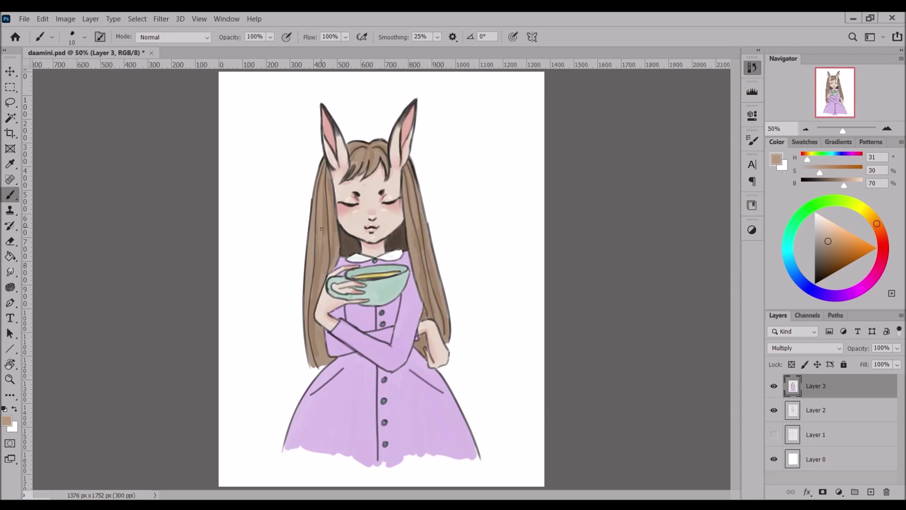
{"action": "left_click", "coordinate": [361, 326], "text": "alt"}
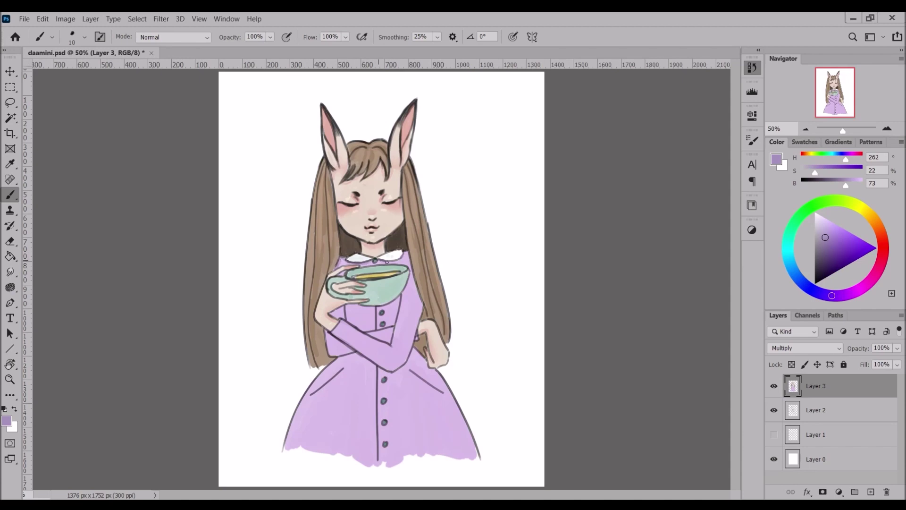
{"action": "left_click_drag", "start_coordinate": [407, 267], "coordinate": [418, 298]}
{"action": "mouse_move", "coordinate": [338, 319]}
{"action": "left_mouse_down"}
{"action": "mouse_move", "coordinate": [357, 330]}
{"action": "mouse_move", "coordinate": [375, 362]}
{"action": "left_mouse_up"}
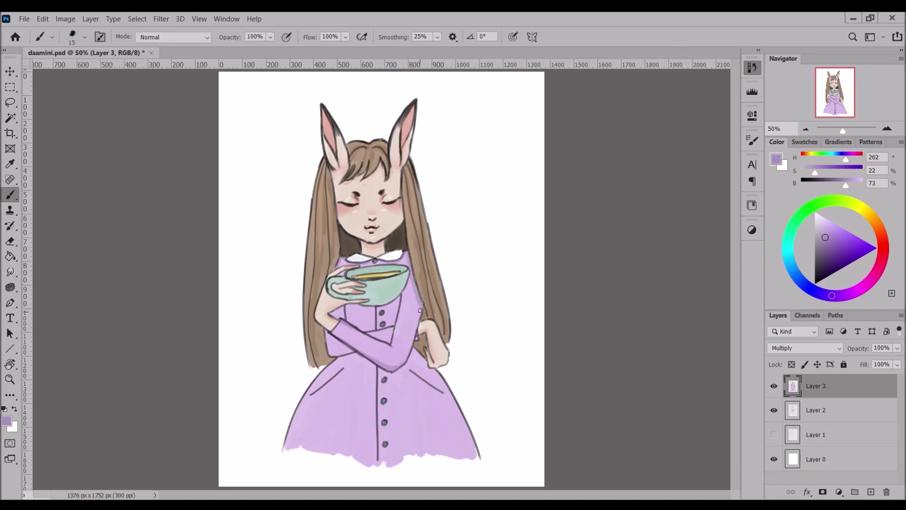
{"action": "key", "text": "r"}
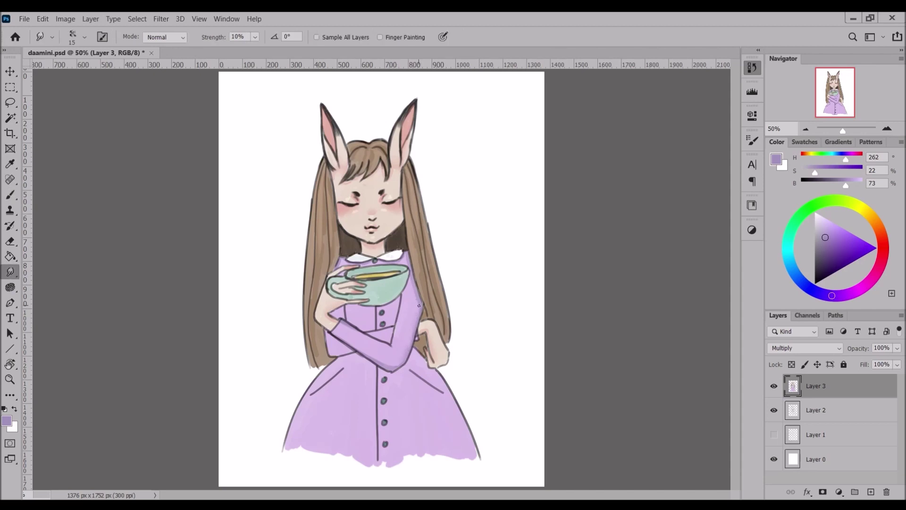
{"action": "key", "text": "b"}
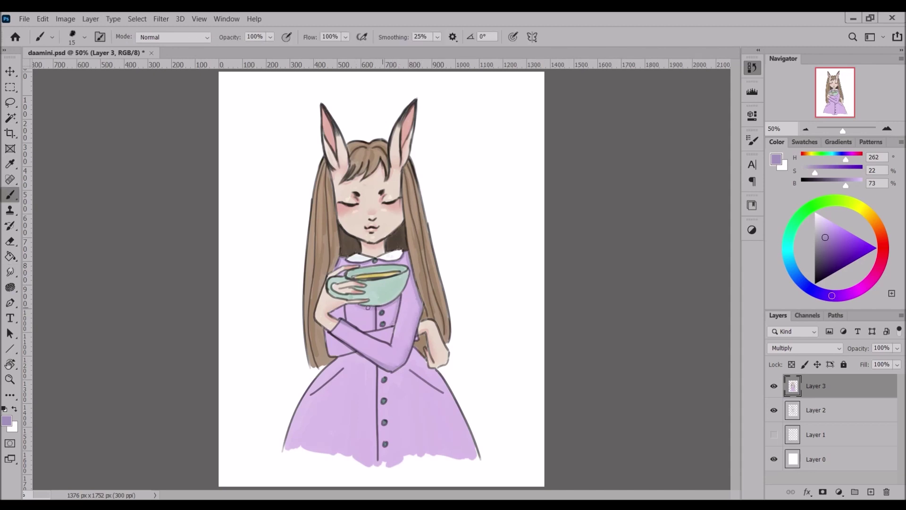
Darken the hand, button placket, skirt fold lines and top skirt button, then blend.
{"action": "mouse_move", "coordinate": [356, 305]}
{"action": "left_mouse_down"}
{"action": "mouse_move", "coordinate": [353, 325]}
{"action": "mouse_move", "coordinate": [389, 343]}
{"action": "mouse_move", "coordinate": [353, 350]}
{"action": "mouse_move", "coordinate": [377, 461]}
{"action": "left_mouse_up"}
{"action": "left_click_drag", "start_coordinate": [413, 372], "coordinate": [443, 393]}
{"action": "left_click_drag", "start_coordinate": [343, 368], "coordinate": [309, 396]}
{"action": "left_click", "coordinate": [385, 383]}
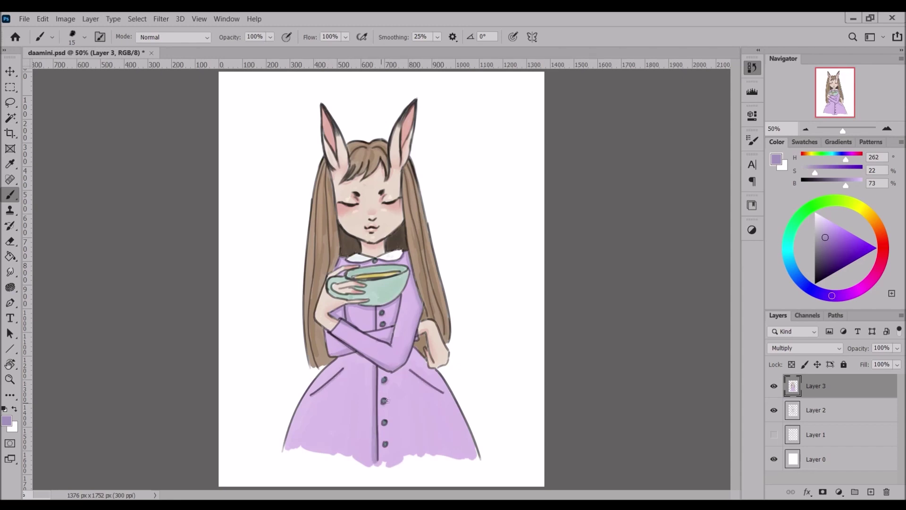
{"action": "key", "text": "r"}
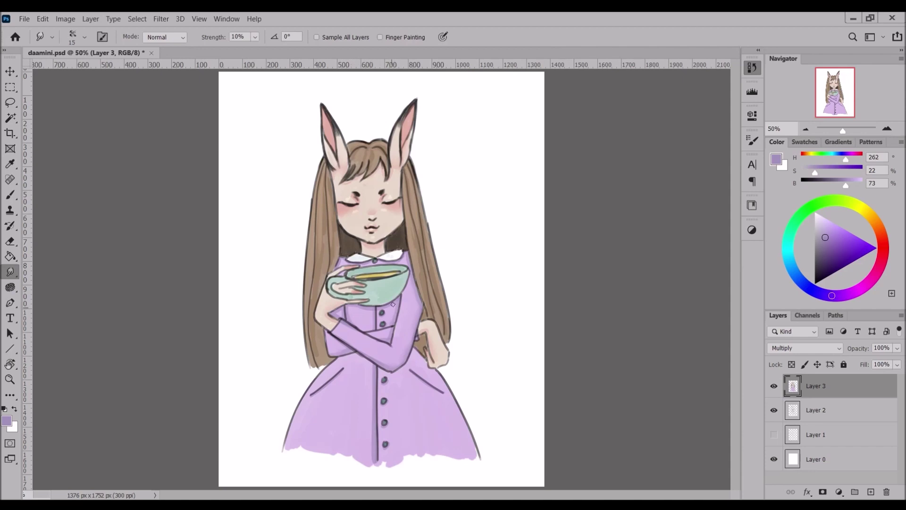
{"action": "key", "text": "b"}
Paint a small cream heart on the bowl and sample the pale skin tone.
{"action": "left_click", "coordinate": [380, 274], "text": "alt"}
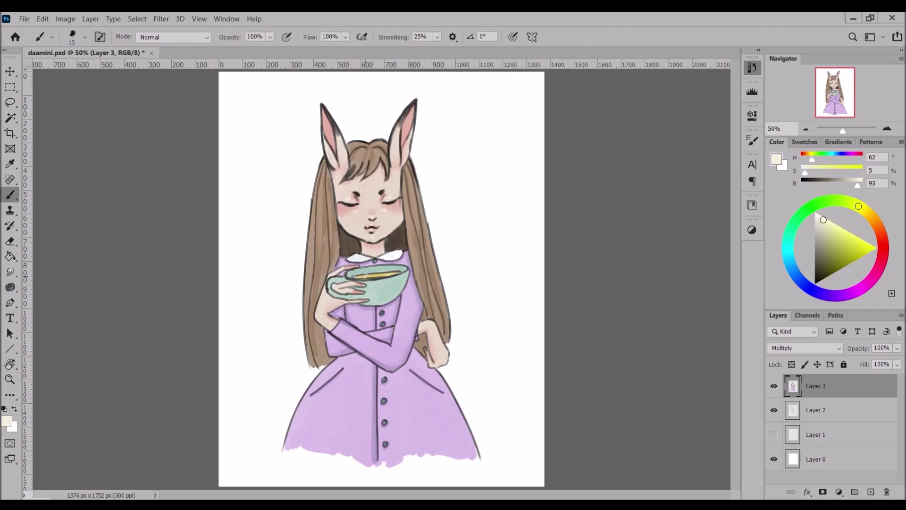
{"action": "left_click_drag", "start_coordinate": [375, 290], "coordinate": [378, 296]}
{"action": "left_click", "coordinate": [364, 186], "text": "alt"}
{"action": "key", "text": "alt+bracketleft"}
{"action": "key", "text": "e"}
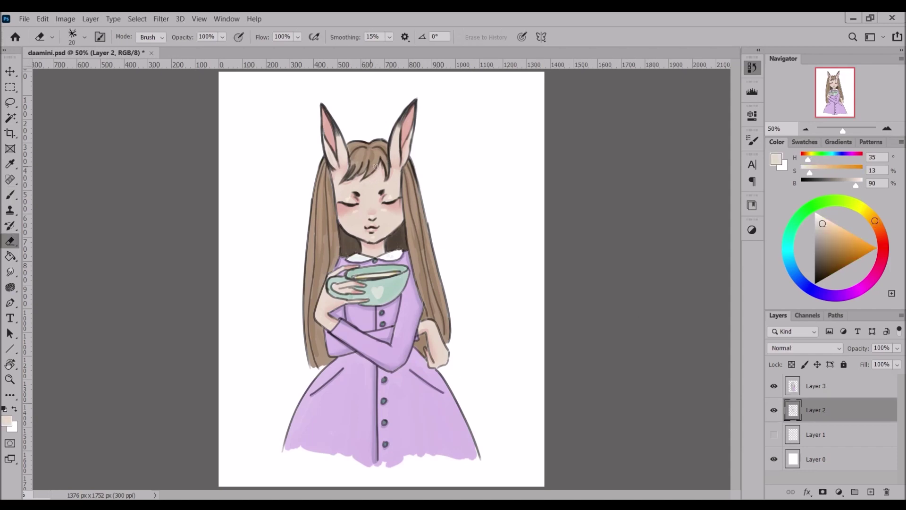
{"action": "key", "text": "alt+bracketright"}
{"action": "key", "text": "b"}
Outline the hair edges, fringe and strands beside the ears in dark brown.
{"action": "left_click", "coordinate": [423, 314], "text": "alt"}
{"action": "mouse_move", "coordinate": [424, 309]}
{"action": "left_mouse_down"}
{"action": "mouse_move", "coordinate": [418, 352]}
{"action": "mouse_move", "coordinate": [430, 354]}
{"action": "left_mouse_up"}
{"action": "left_click_drag", "start_coordinate": [330, 191], "coordinate": [326, 260]}
{"action": "left_click_drag", "start_coordinate": [317, 241], "coordinate": [314, 272]}
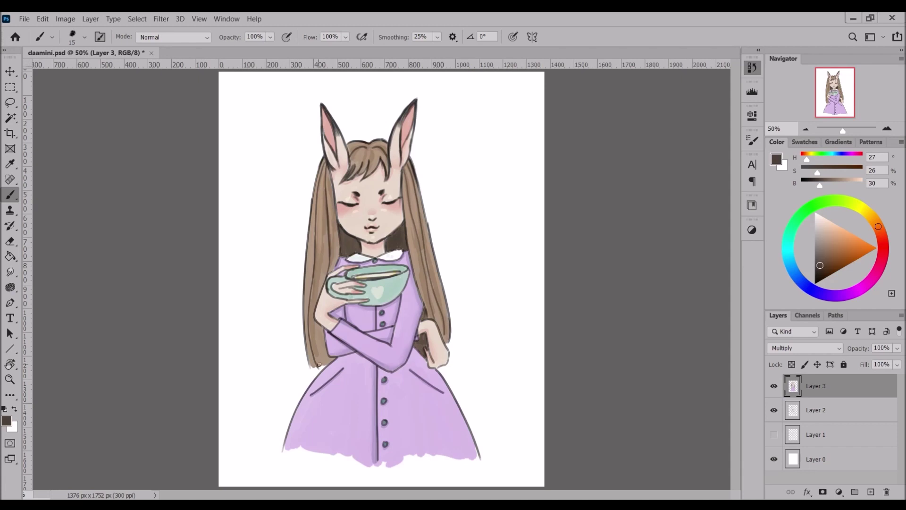
{"action": "left_click_drag", "start_coordinate": [320, 330], "coordinate": [310, 366]}
{"action": "left_click_drag", "start_coordinate": [431, 270], "coordinate": [424, 320]}
{"action": "mouse_move", "coordinate": [379, 157]}
{"action": "left_mouse_down"}
{"action": "mouse_move", "coordinate": [371, 172]}
{"action": "mouse_move", "coordinate": [353, 150]}
{"action": "mouse_move", "coordinate": [325, 191]}
{"action": "left_mouse_up"}
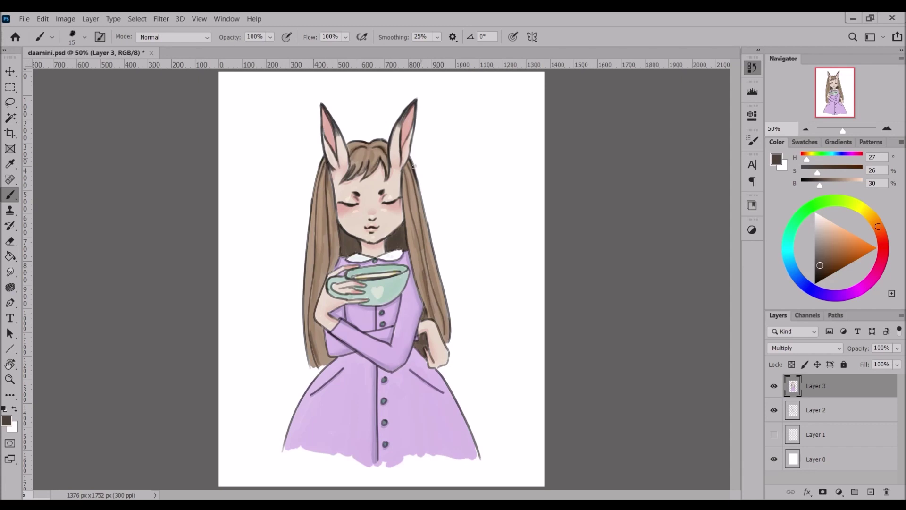
{"action": "left_click_drag", "start_coordinate": [416, 165], "coordinate": [406, 188]}
{"action": "key", "text": "r"}
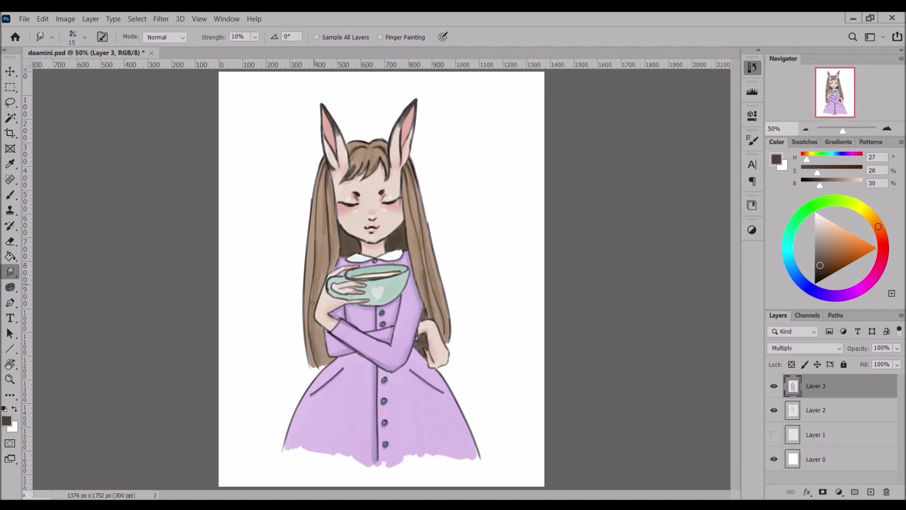
{"action": "key", "text": "b"}
Paint light skin-tone strokes on the hair on both sides of the face and across the fringe.
{"action": "left_click", "coordinate": [340, 194], "text": "alt"}
{"action": "mouse_move", "coordinate": [324, 194]}
{"action": "left_mouse_down"}
{"action": "mouse_move", "coordinate": [323, 222]}
{"action": "mouse_move", "coordinate": [313, 214]}
{"action": "left_mouse_up"}
{"action": "left_click_drag", "start_coordinate": [330, 189], "coordinate": [332, 217]}
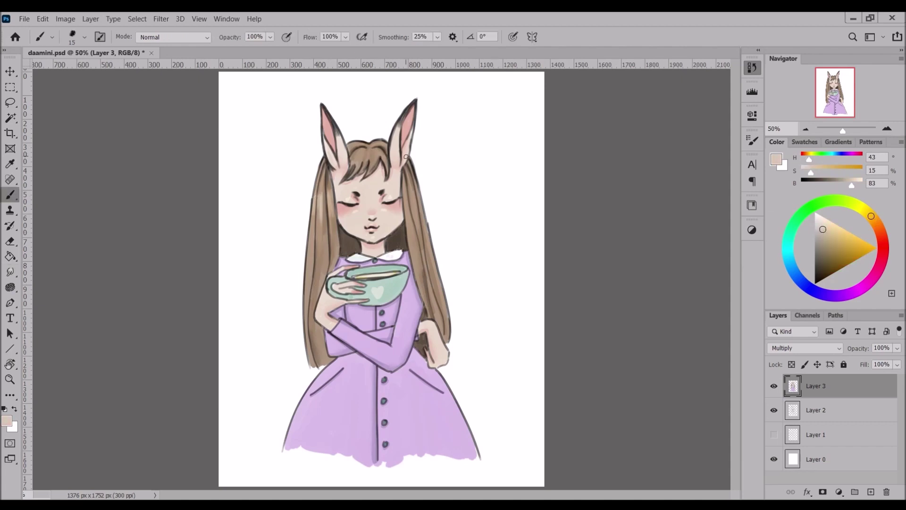
{"action": "left_click_drag", "start_coordinate": [412, 187], "coordinate": [408, 212]}
{"action": "left_click_drag", "start_coordinate": [354, 162], "coordinate": [381, 153]}
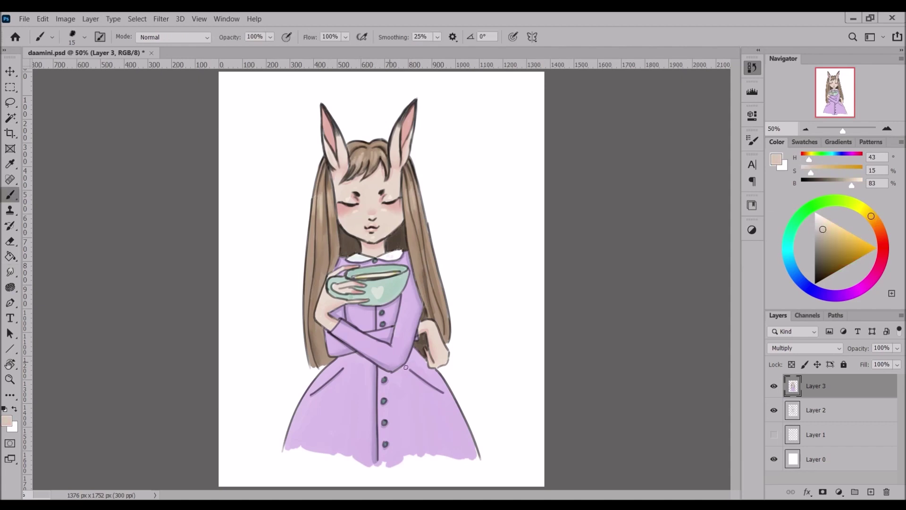
Add a new empty layer with a smaller brush and a lilac colour.
{"action": "key", "text": "ctrl+shift+alt+n"}
{"action": "key", "text": "bracketleft"}
{"action": "key", "text": "bracketleft"}
{"action": "left_click", "coordinate": [309, 428], "text": "alt"}
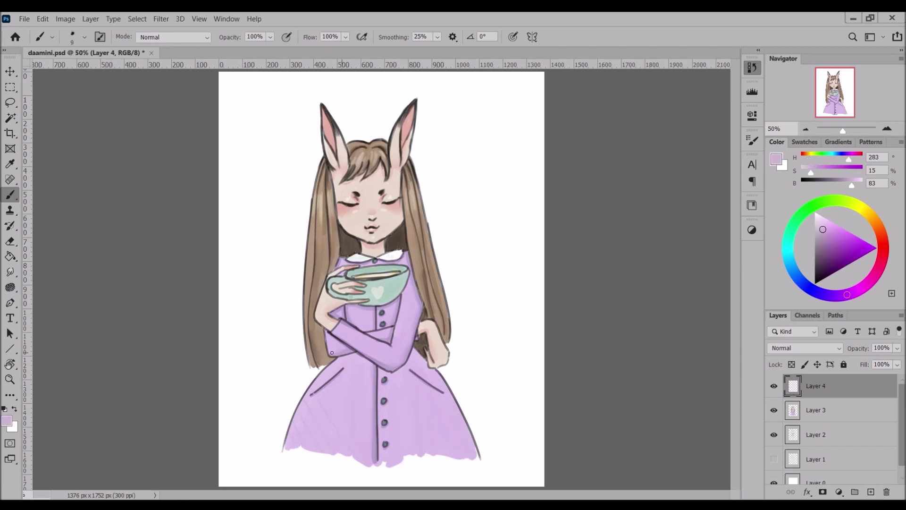
Paint a lilac stripe across the dress and add a new background layer below.
{"action": "left_click_drag", "start_coordinate": [332, 353], "coordinate": [325, 425]}
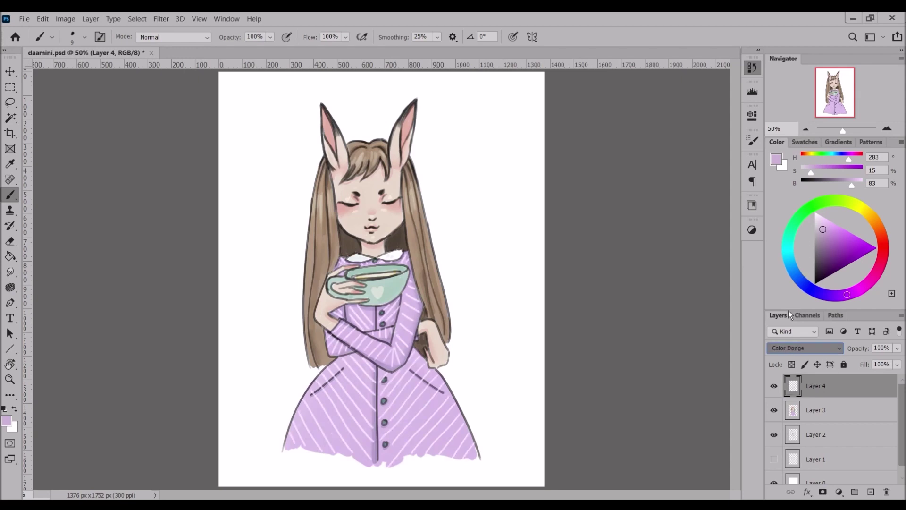
{"action": "scroll", "coordinate": [805, 348], "scroll_direction": "down", "scroll_amount": 5}
{"action": "left_click", "coordinate": [816, 459]}
{"action": "key", "text": "ctrl+shift+alt+n"}
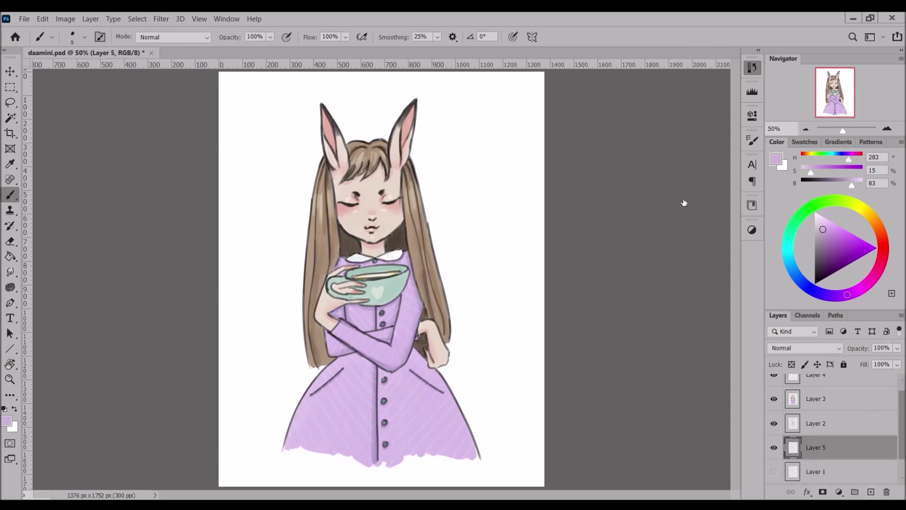
Sample the cup's mint and try mint strokes behind the girl, then undo them.
{"action": "left_click", "coordinate": [394, 285], "text": "alt"}
{"action": "left_click_drag", "start_coordinate": [340, 370], "coordinate": [258, 309]}
{"action": "key", "text": "ctrl+z"}
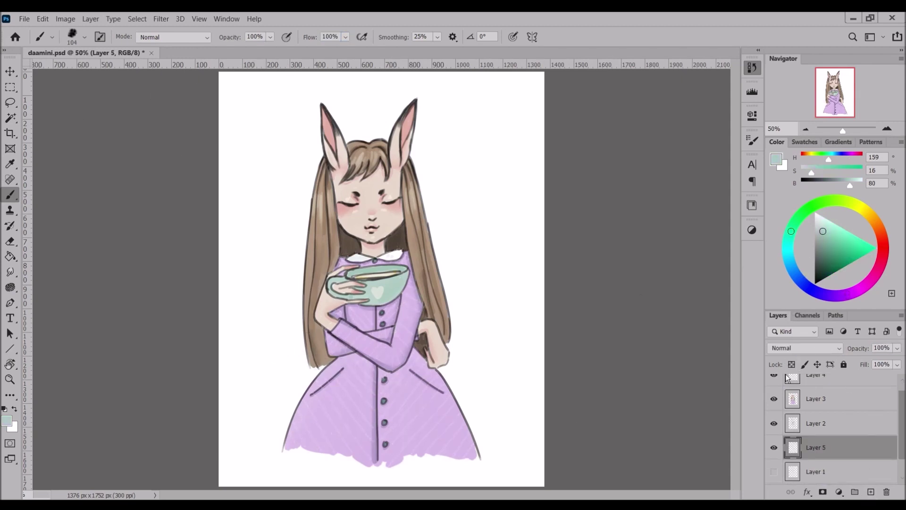
{"action": "mouse_move", "coordinate": [304, 387]}
{"action": "left_mouse_down"}
{"action": "mouse_move", "coordinate": [261, 255]}
{"action": "mouse_move", "coordinate": [273, 304]}
{"action": "left_mouse_up"}
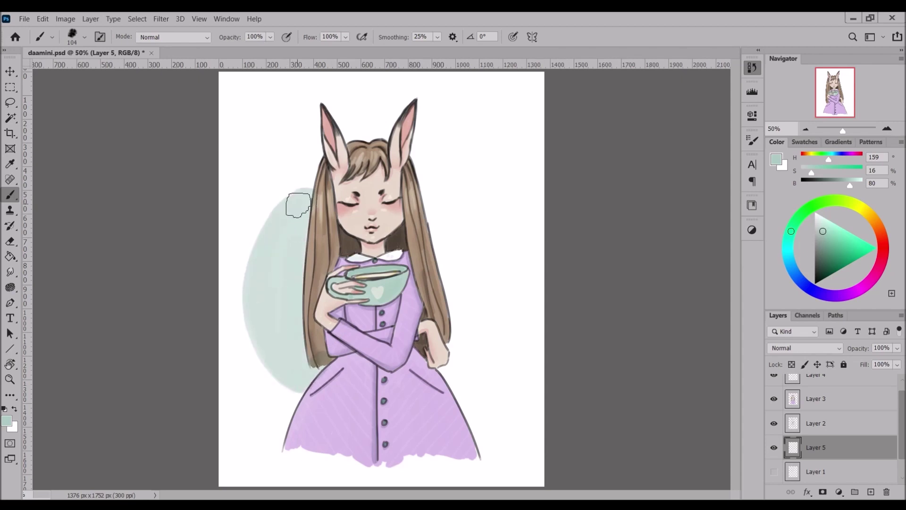
{"action": "left_click_drag", "start_coordinate": [425, 187], "coordinate": [449, 373]}
{"action": "key", "text": "ctrl+z"}
{"action": "key", "text": "ctrl+z"}
{"action": "key", "text": "ctrl+z"}
Fill the background layer with solid mint and move the line art layer to the top.
{"action": "key", "text": "g"}
{"action": "left_click", "coordinate": [472, 283]}
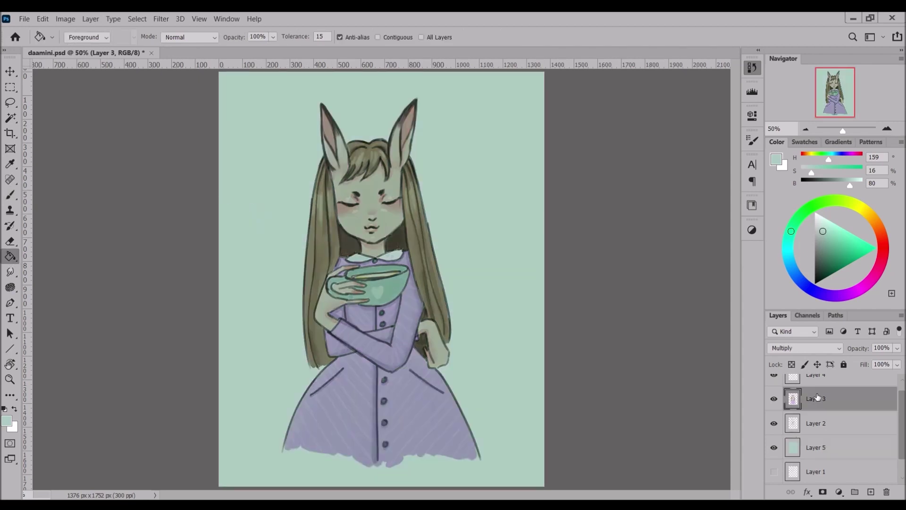
{"action": "left_click", "coordinate": [816, 399]}
{"action": "left_click_drag", "start_coordinate": [816, 423], "coordinate": [816, 377]}
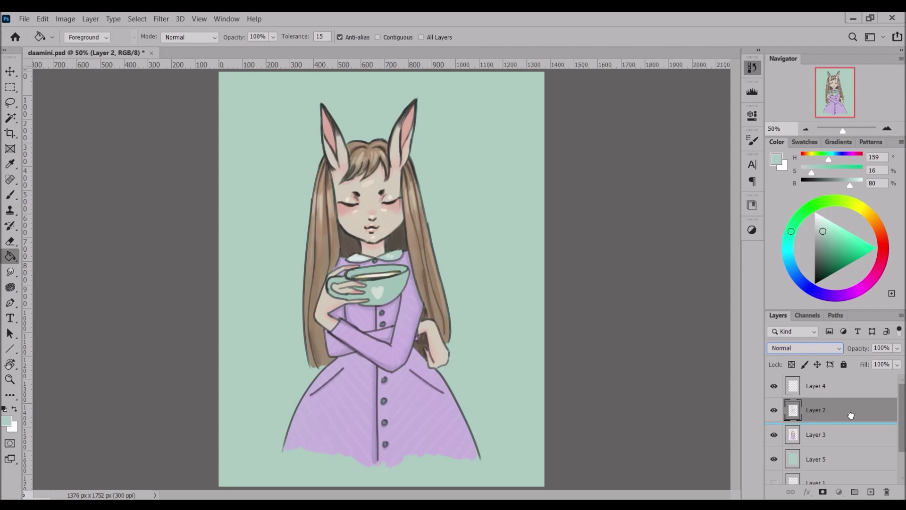
Toggle the base colour layer's visibility, select layers, and switch to the Magic Wand.
{"action": "left_click", "coordinate": [850, 414]}
{"action": "left_click", "coordinate": [775, 434]}
{"action": "left_click", "coordinate": [816, 459]}
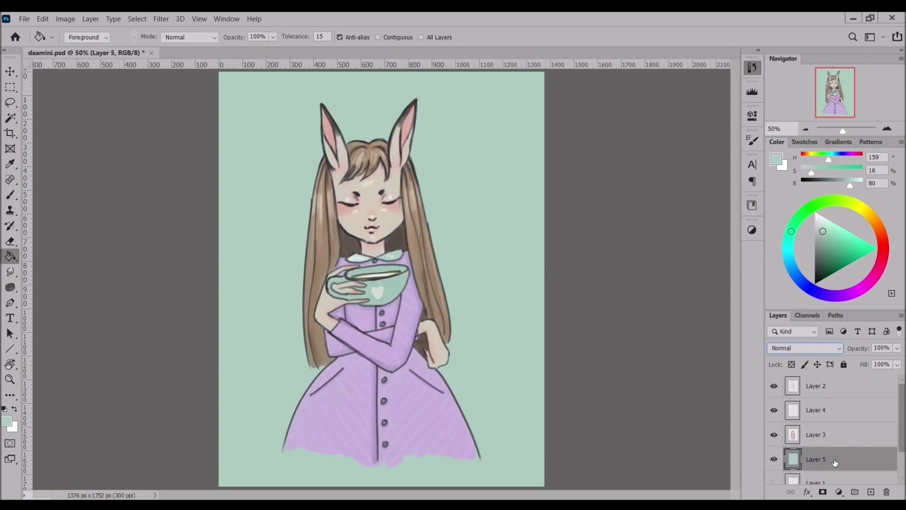
{"action": "left_click", "coordinate": [793, 434], "text": "ctrl"}
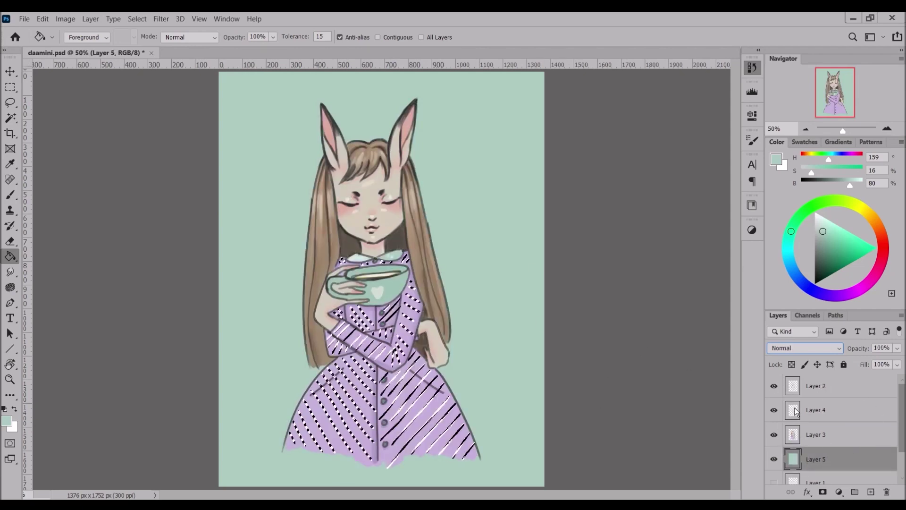
{"action": "key", "text": "w"}
{"action": "left_click", "coordinate": [795, 388]}
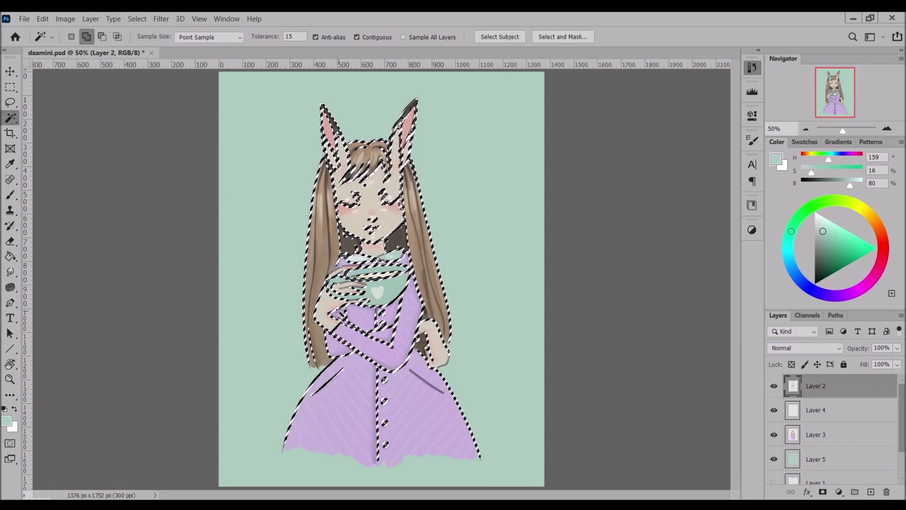
{"action": "left_click", "coordinate": [822, 457]}
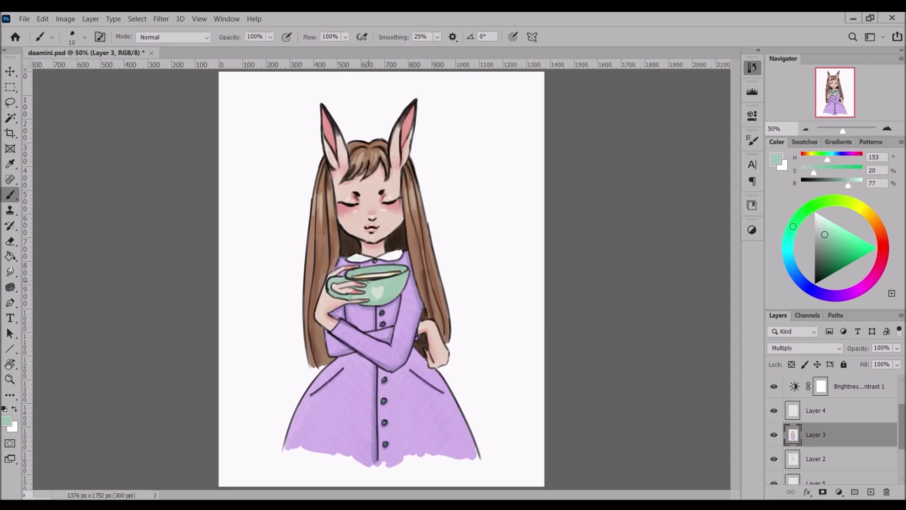
Add lighter mint highlights across the cup and smudge them in.
{"action": "left_click", "coordinate": [396, 267], "text": "alt"}
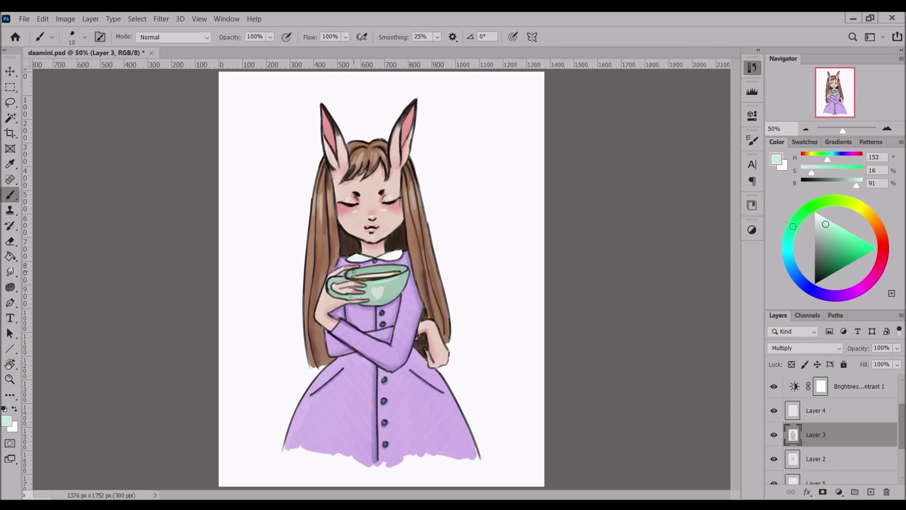
{"action": "left_click_drag", "start_coordinate": [364, 268], "coordinate": [400, 268]}
{"action": "key", "text": "r"}
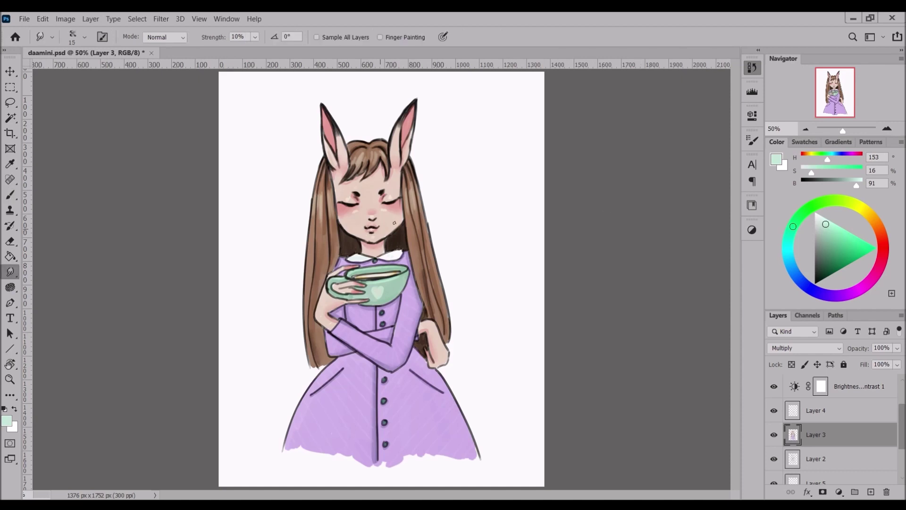
{"action": "key", "text": "b"}
{"action": "left_click", "coordinate": [377, 240], "text": "alt"}
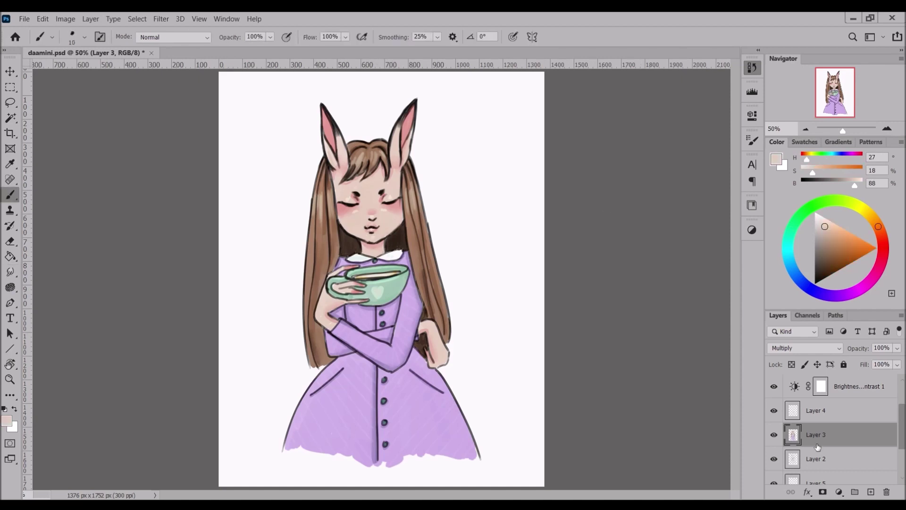
Erase on the line art layer, then add a new layer clipped to it with darker brown.
{"action": "left_click", "coordinate": [816, 459]}
{"action": "key", "text": "e"}
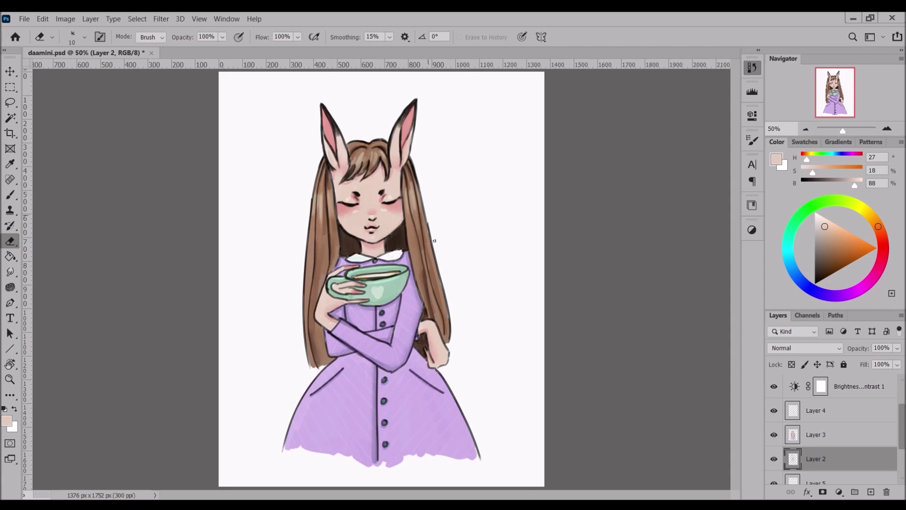
{"action": "key", "text": "ctrl+shift+alt+n"}
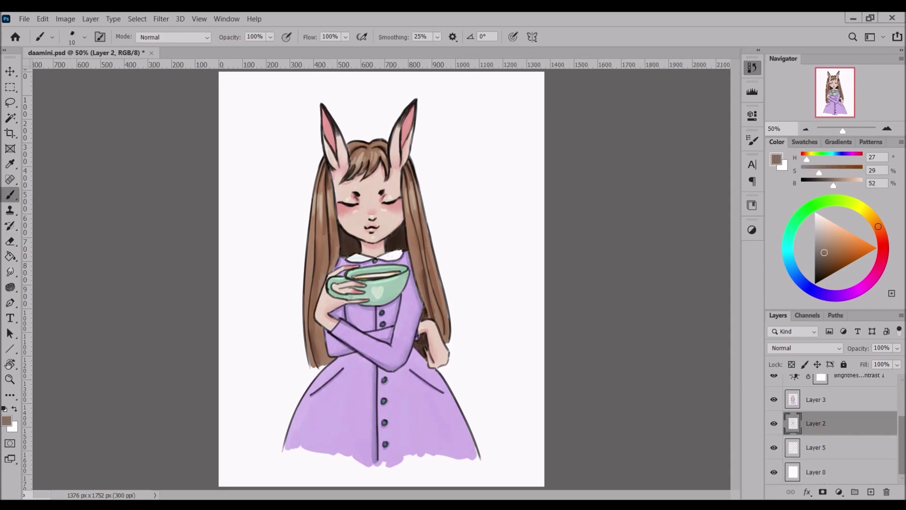
{"action": "key", "text": "ctrl+alt+g"}
{"action": "key", "text": "b"}
{"action": "left_click", "coordinate": [383, 191], "text": "alt"}
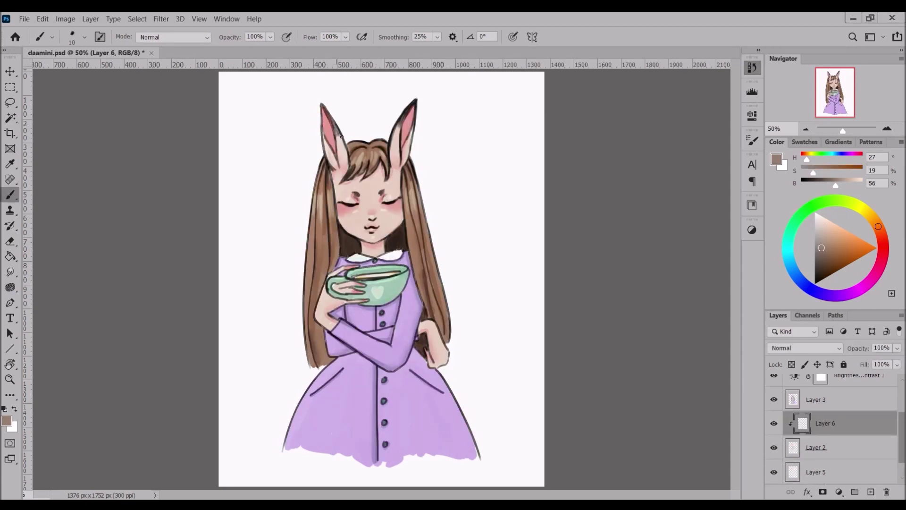
Tint the right ear and hand lines brown and cover the tea line with teal.
{"action": "key", "text": "bracketright"}
{"action": "left_click_drag", "start_coordinate": [410, 107], "coordinate": [399, 167]}
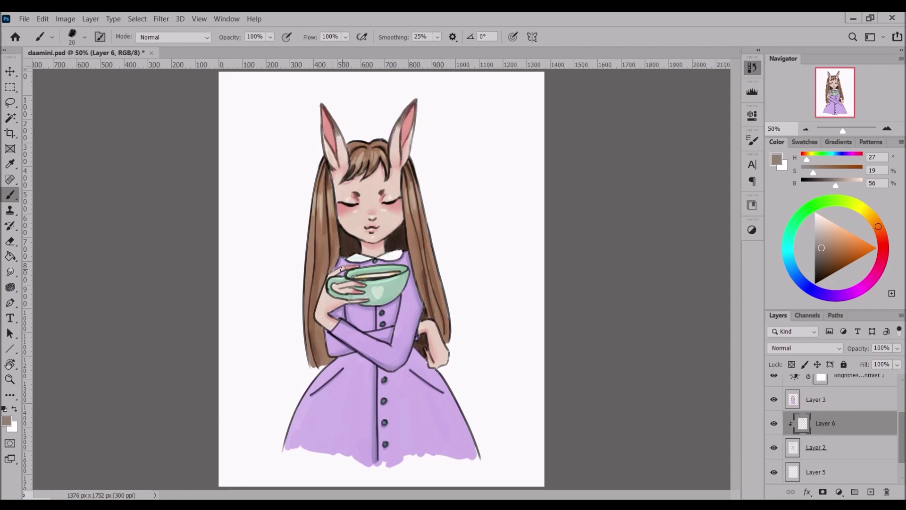
{"action": "left_click_drag", "start_coordinate": [438, 327], "coordinate": [432, 367]}
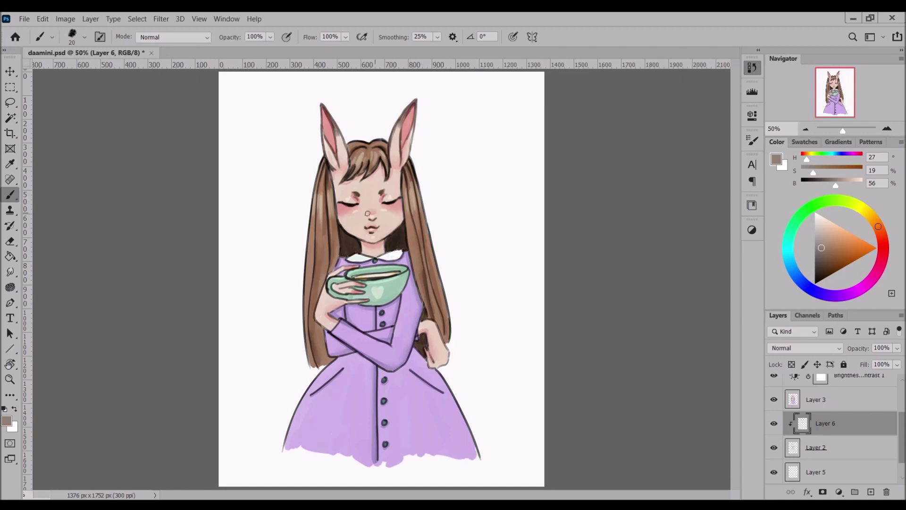
{"action": "left_click", "coordinate": [371, 228], "text": "alt"}
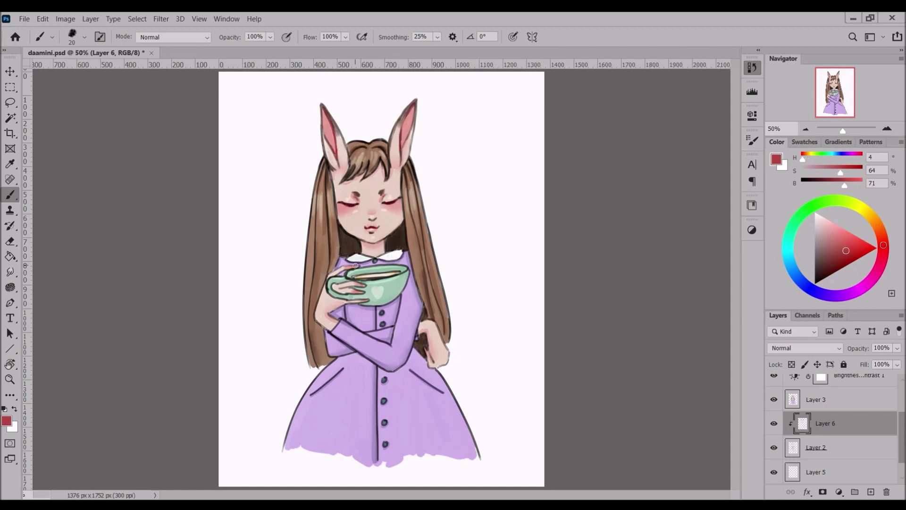
{"action": "left_click", "coordinate": [410, 273], "text": "alt"}
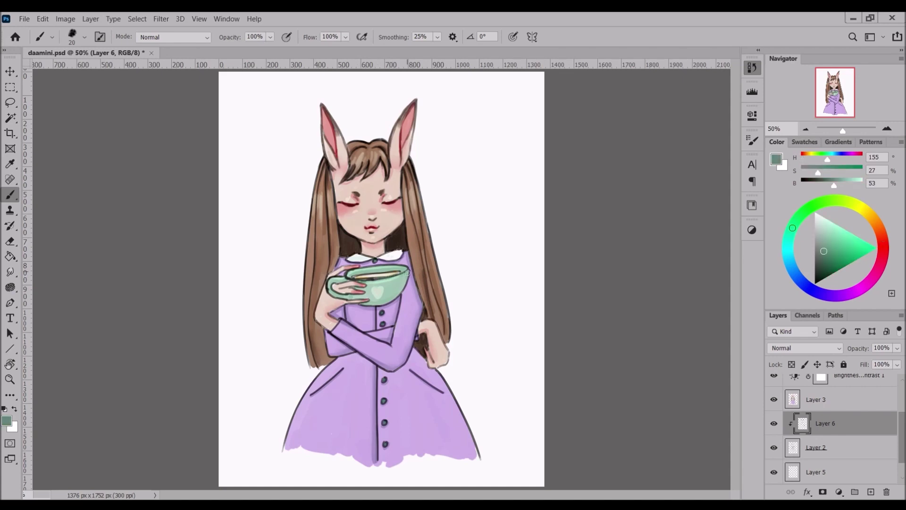
{"action": "mouse_move", "coordinate": [355, 278]}
{"action": "left_mouse_down"}
{"action": "mouse_move", "coordinate": [382, 272]}
{"action": "mouse_move", "coordinate": [347, 278]}
{"action": "left_mouse_up"}
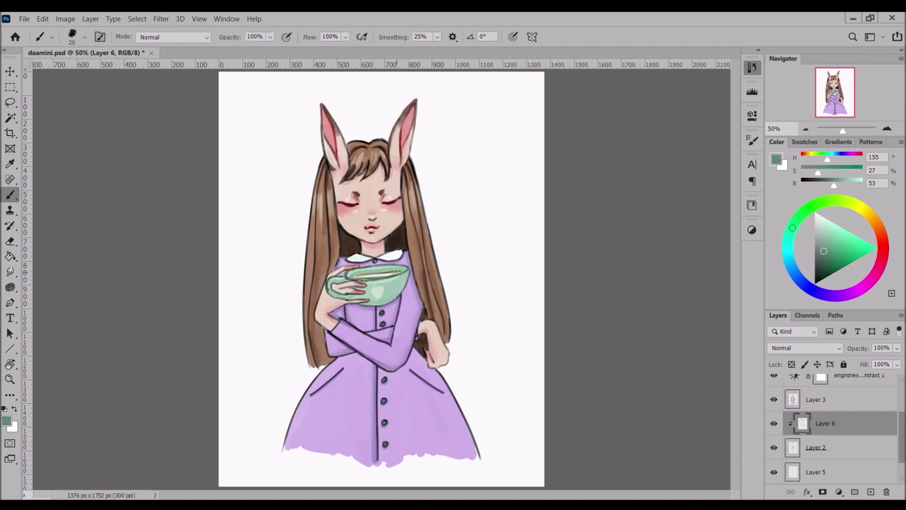
Recolour the dress lines purple and retouch the hair's left and right edges in brown.
{"action": "left_click", "coordinate": [398, 305], "text": "alt"}
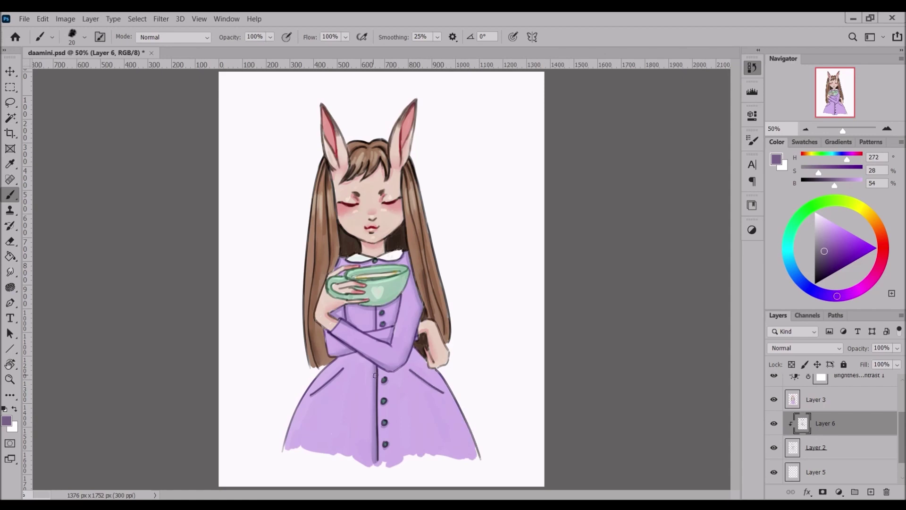
{"action": "key", "text": "ctrl+z"}
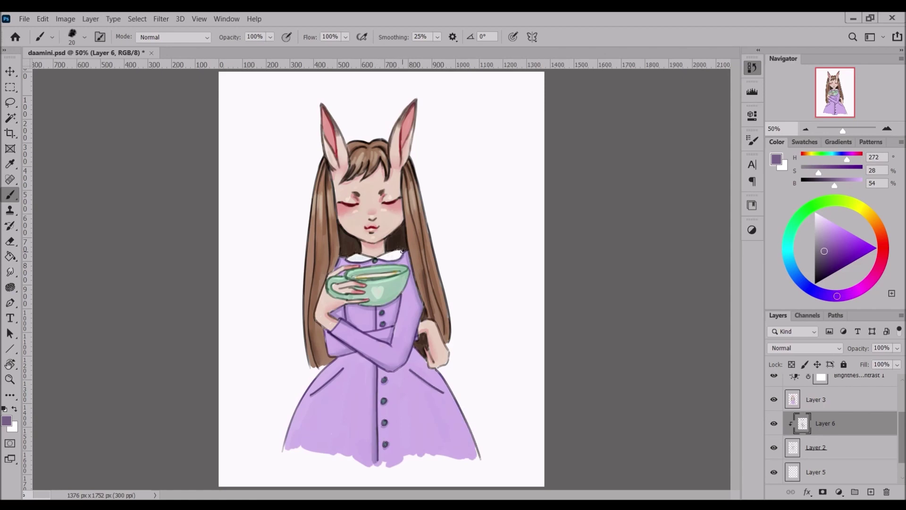
{"action": "left_click", "coordinate": [417, 240], "text": "alt"}
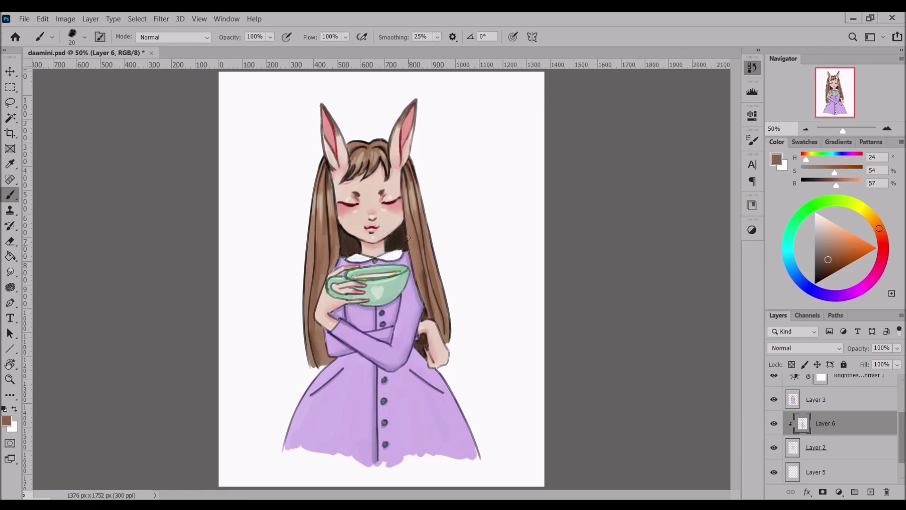
{"action": "left_click_drag", "start_coordinate": [451, 343], "coordinate": [446, 302]}
{"action": "left_click_drag", "start_coordinate": [425, 198], "coordinate": [443, 300]}
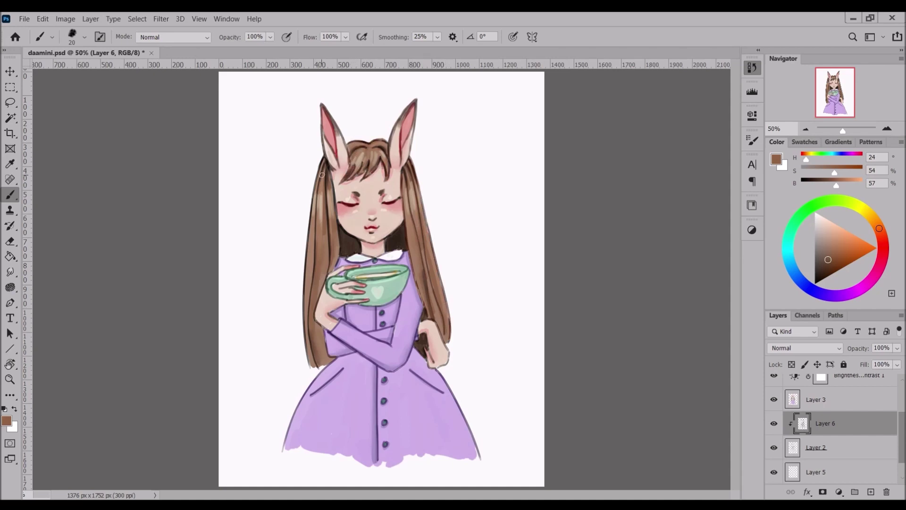
{"action": "mouse_move", "coordinate": [322, 174]}
{"action": "left_mouse_down"}
{"action": "mouse_move", "coordinate": [305, 308]}
{"action": "mouse_move", "coordinate": [310, 279]}
{"action": "left_mouse_up"}
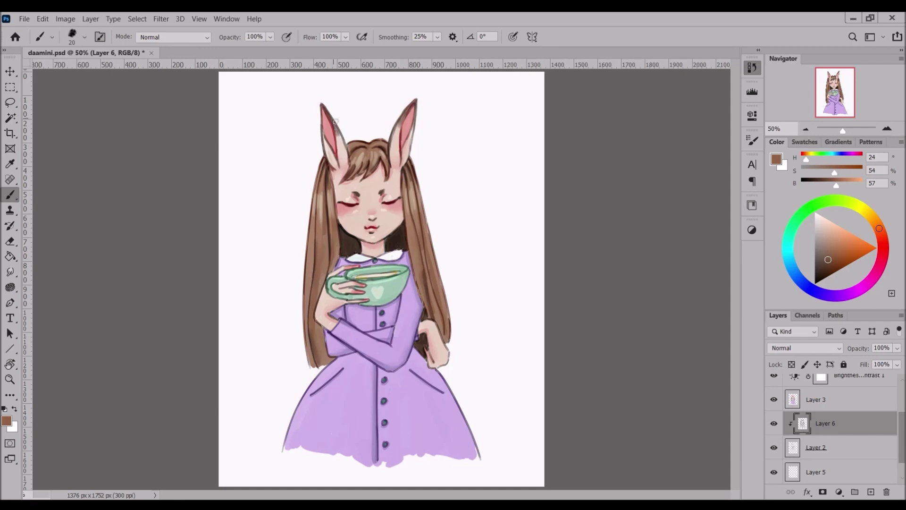